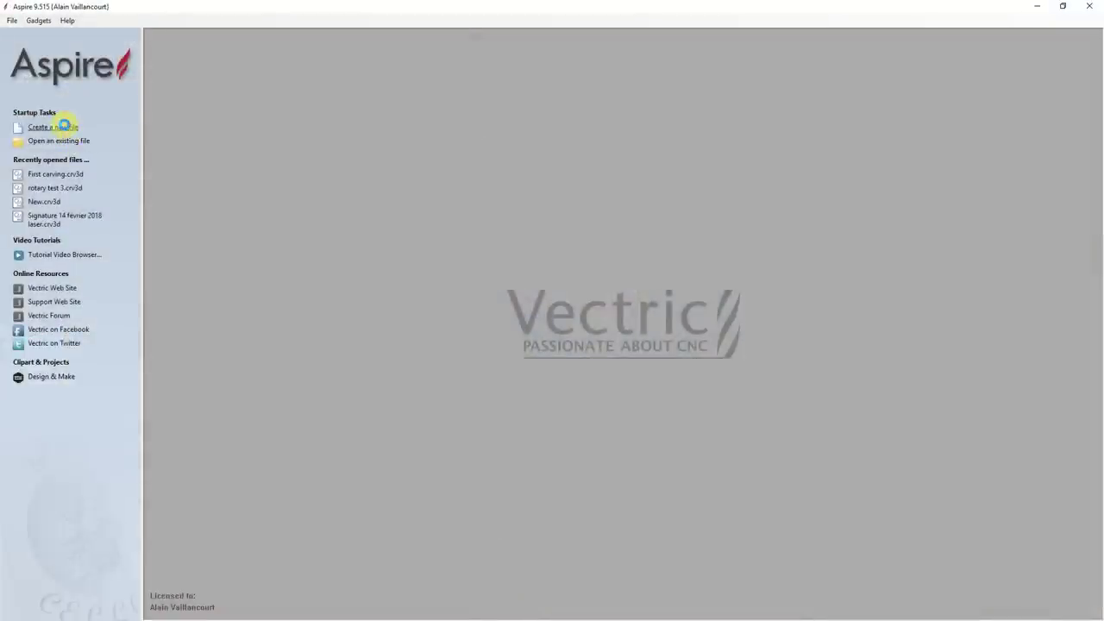
# - Create a new file as a Rotary job, 100 mm long with a 60 mm diameter
pyautogui.click(64, 126)
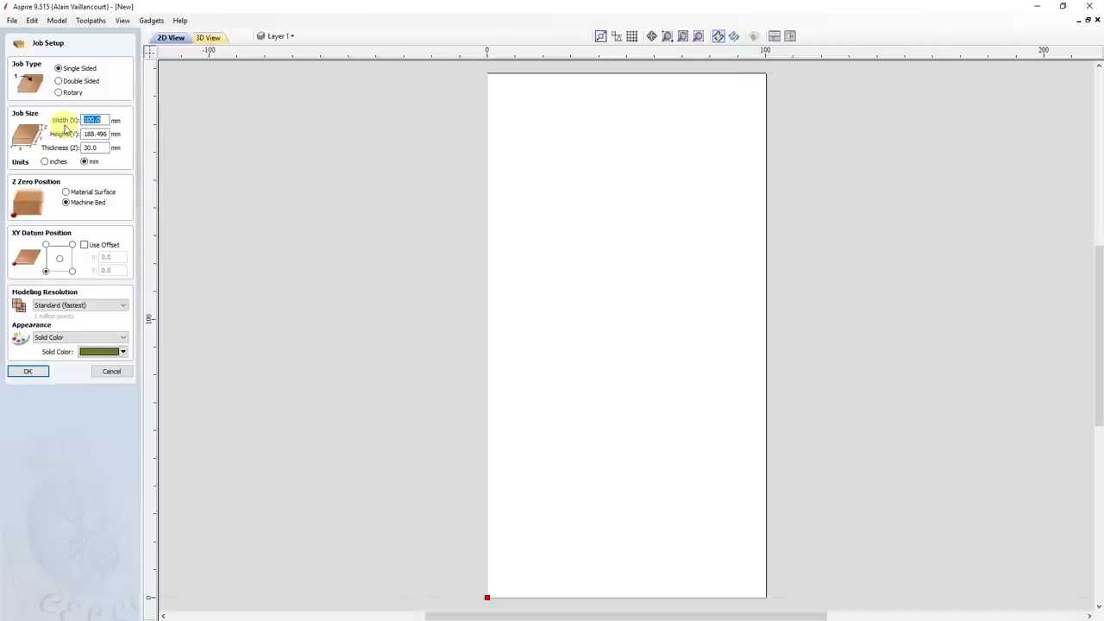
pyautogui.click(58, 92)
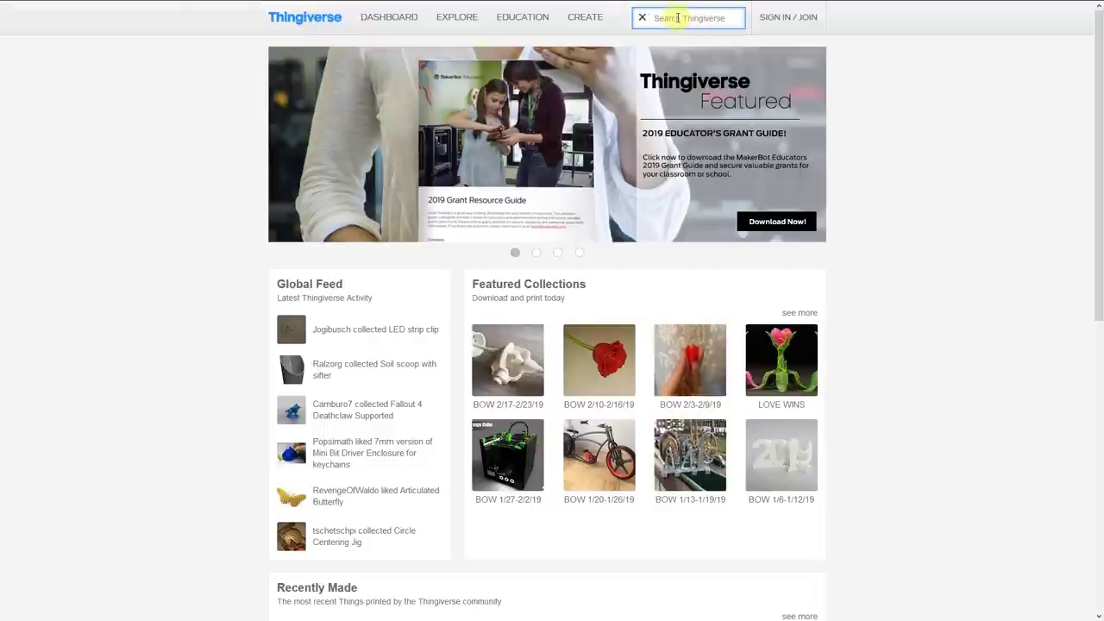
# - Search Thingiverse for 'chuck' and open the Lathe Chuck for Casting!! design
pyautogui.write('chuck')
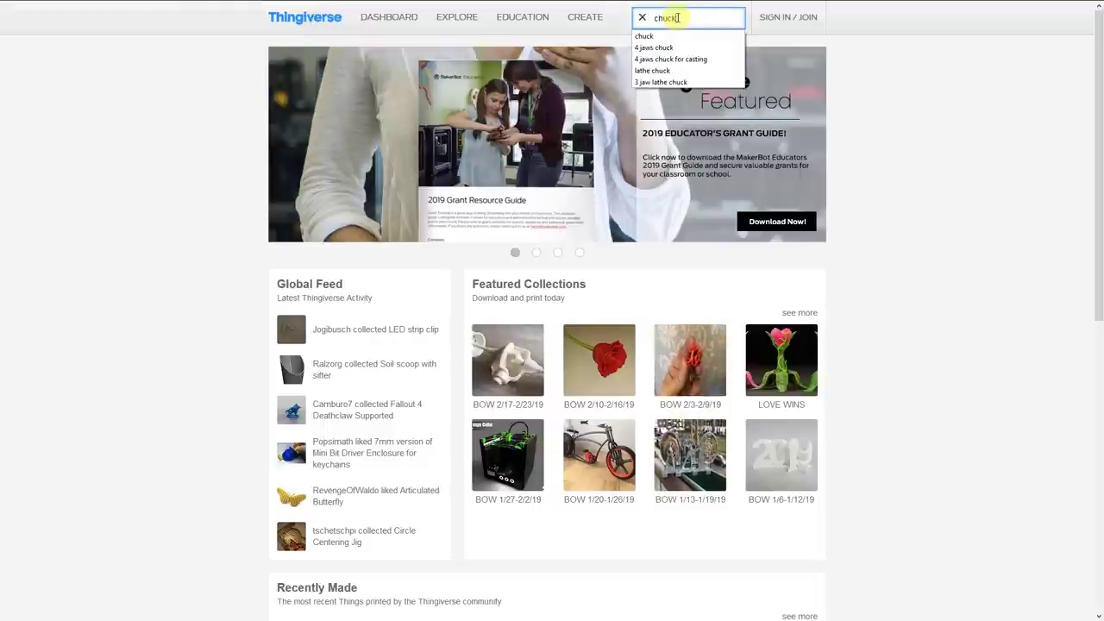
pyautogui.press('Return')
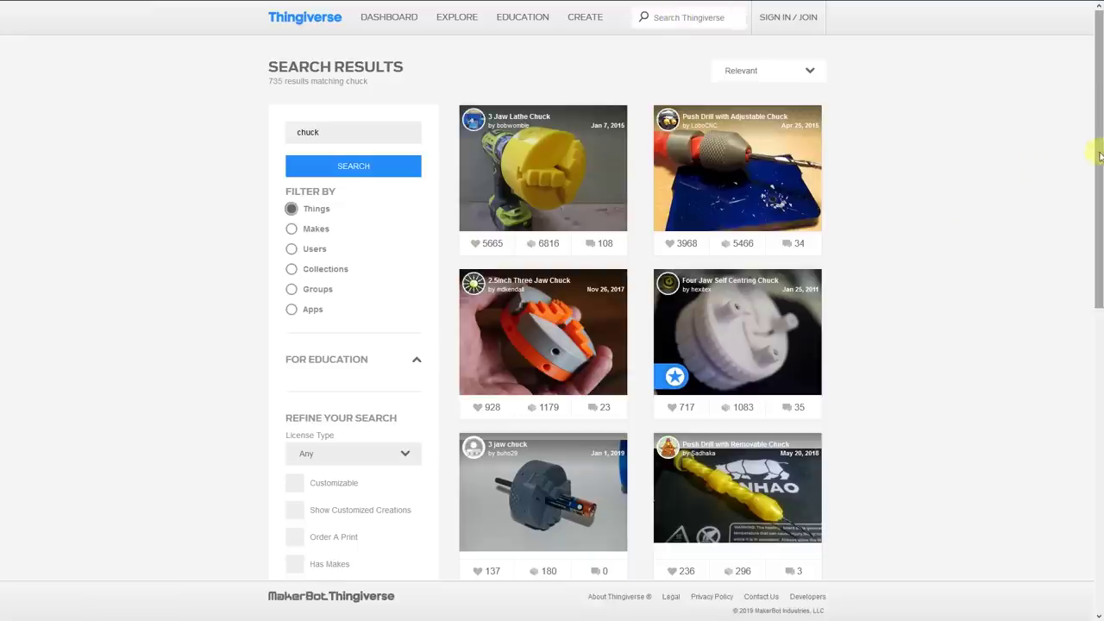
pyautogui.scroll(-5, 1099, 155)
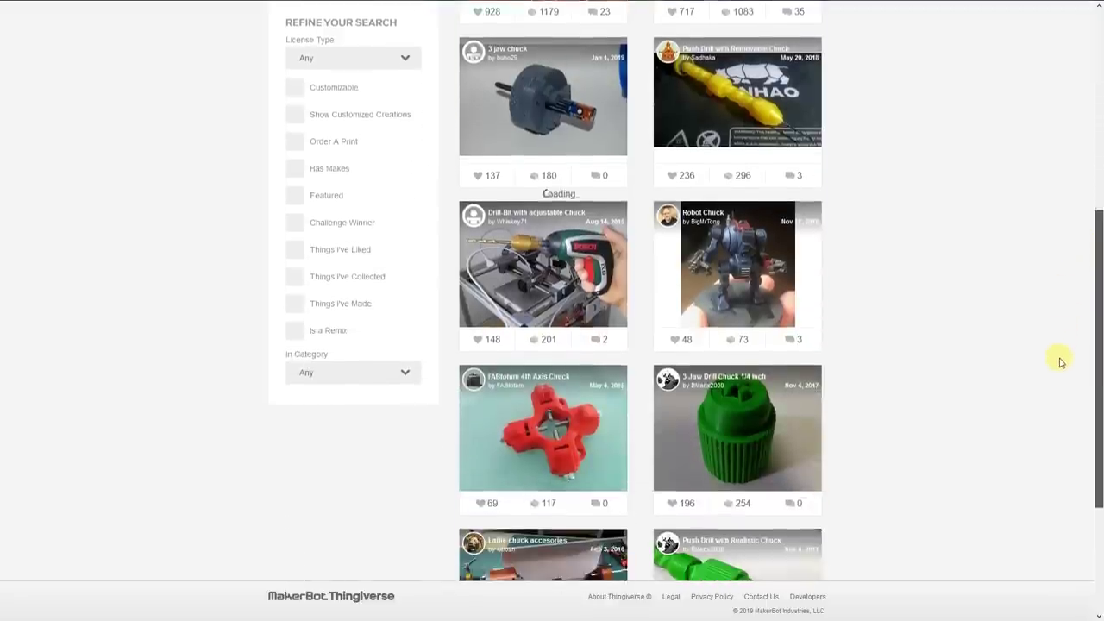
pyautogui.scroll(-8, 1056, 414)
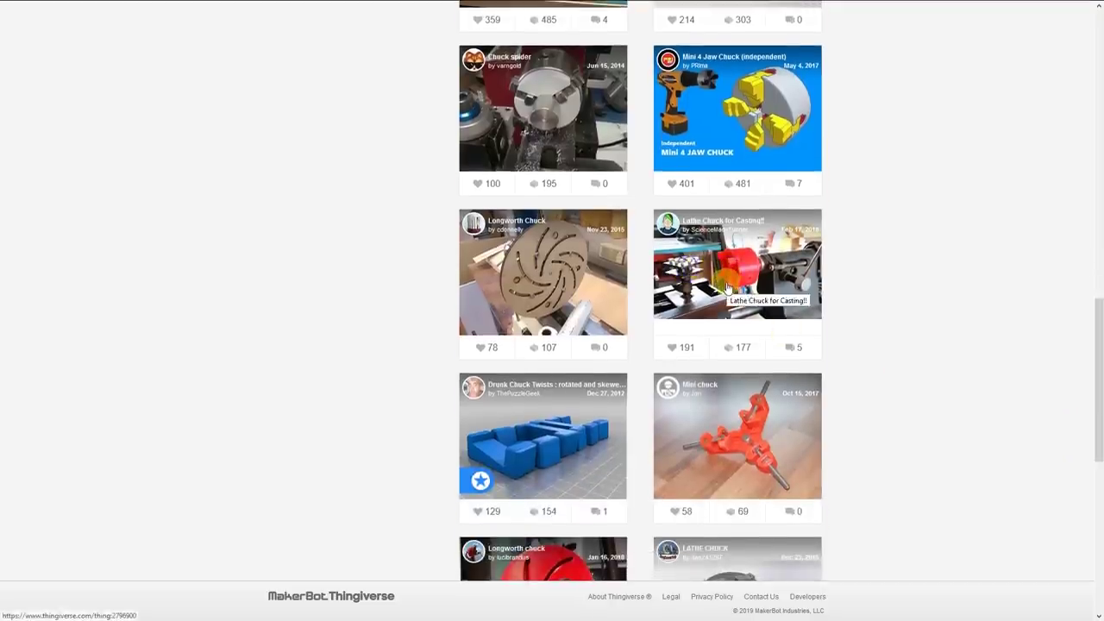
pyautogui.click(727, 287)
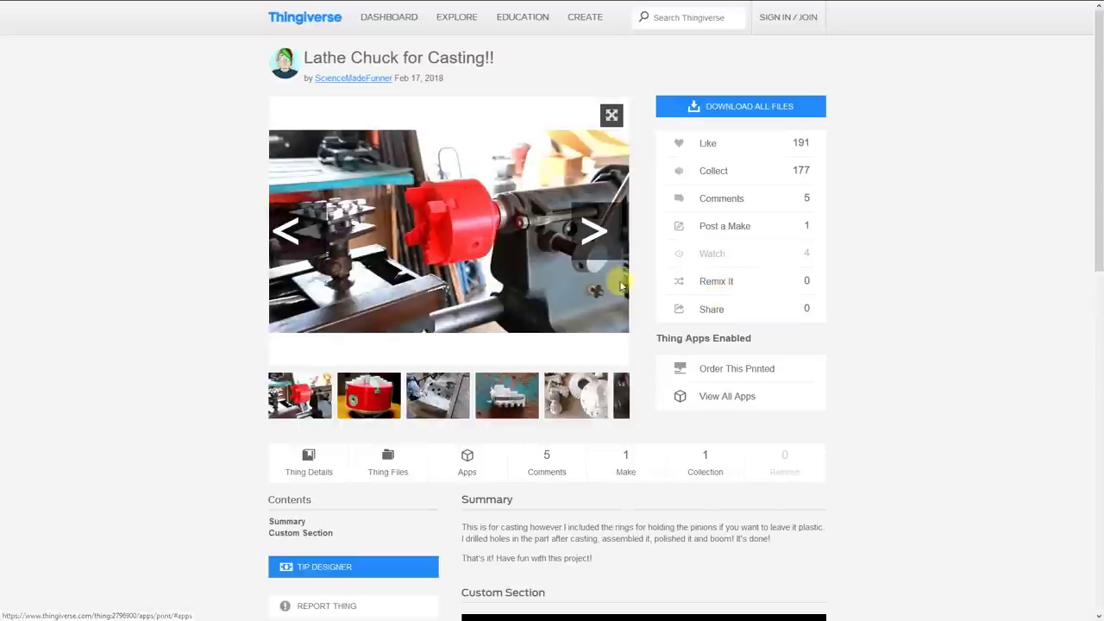
# - Page through the gallery photos to the 'Chuck with all it's pieces.skp' 3D render
pyautogui.click(615, 238)
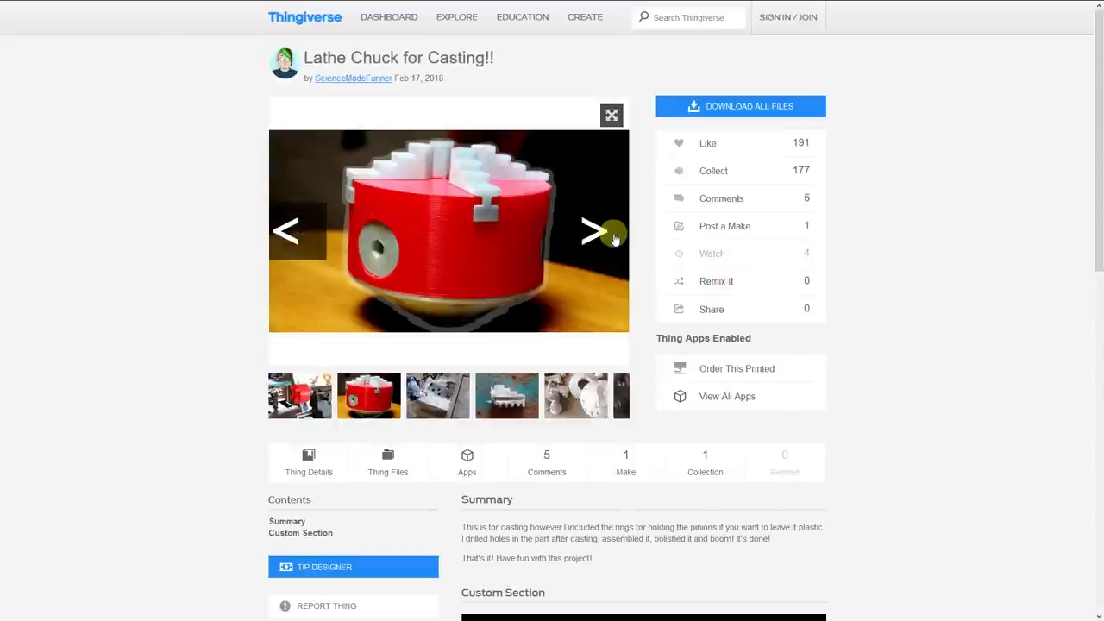
pyautogui.click(610, 236)
pyautogui.click(610, 236)
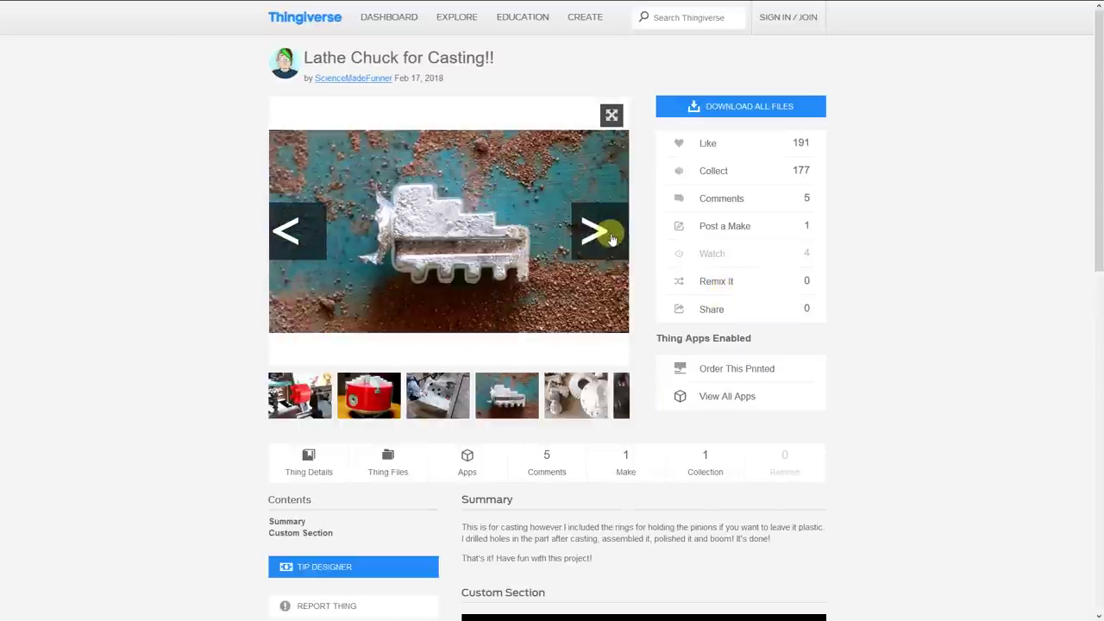
pyautogui.click(611, 236)
pyautogui.click(611, 236)
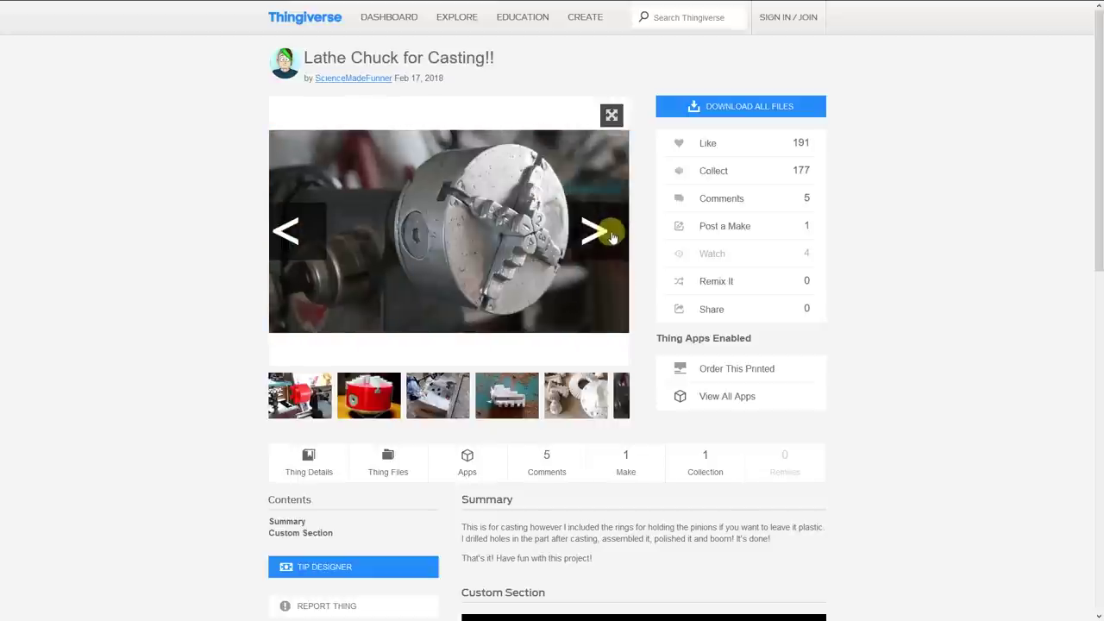
pyautogui.click(611, 237)
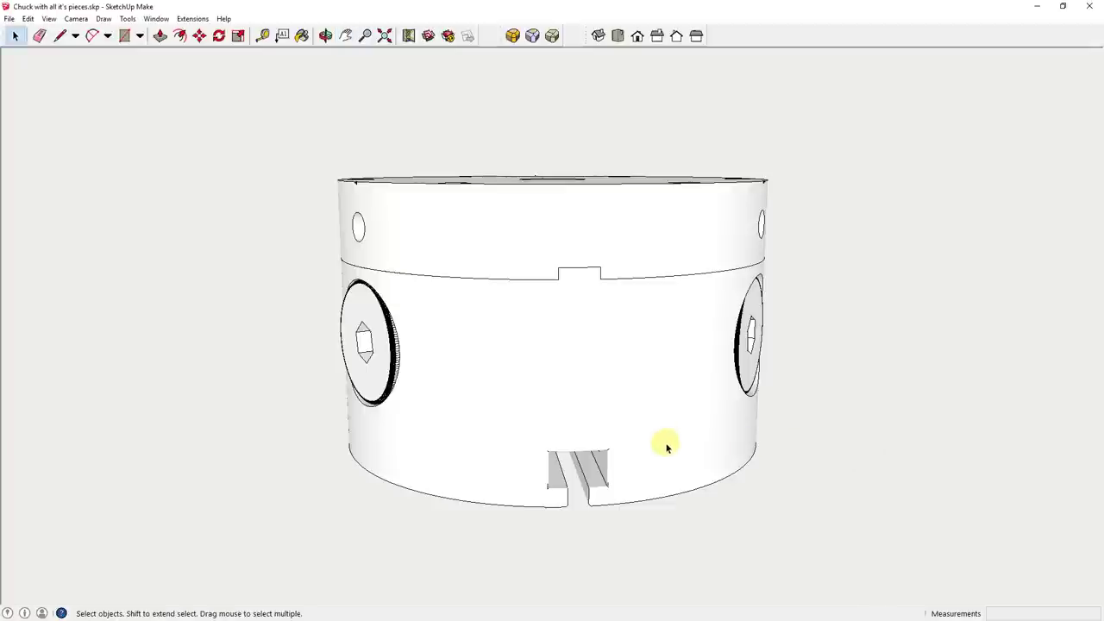
pyautogui.press('o')
pyautogui.moveTo(439, 382); pyautogui.dragTo(747, 278)
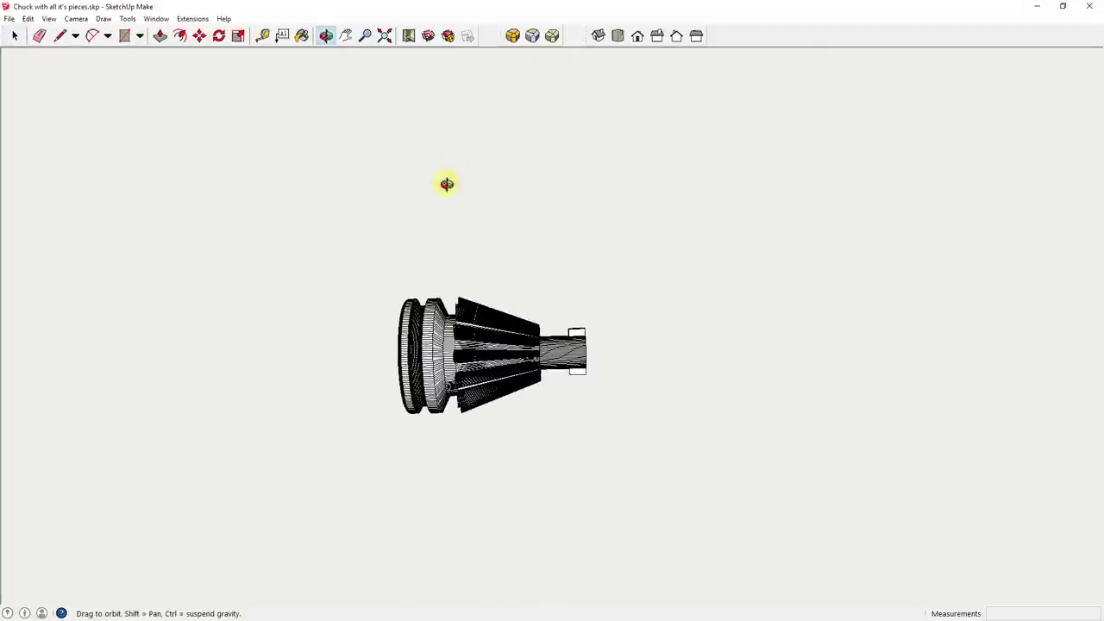
pyautogui.moveTo(447, 184); pyautogui.dragTo(207, 423)
pyautogui.moveTo(513, 255); pyautogui.dragTo(322, 470)
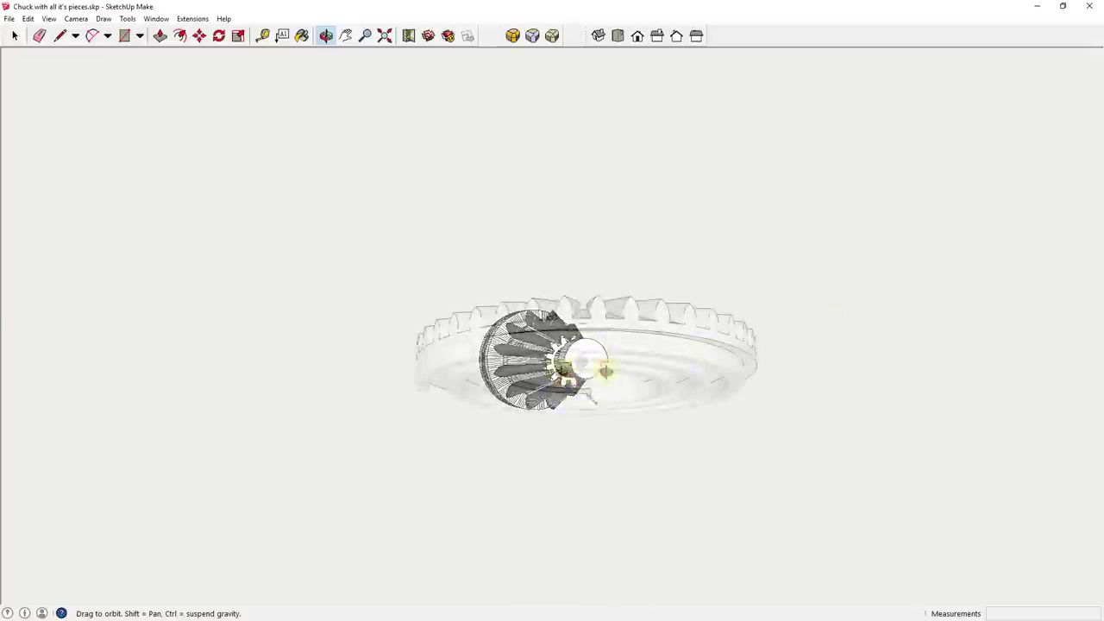
pyautogui.moveTo(599, 369); pyautogui.dragTo(596, 253)
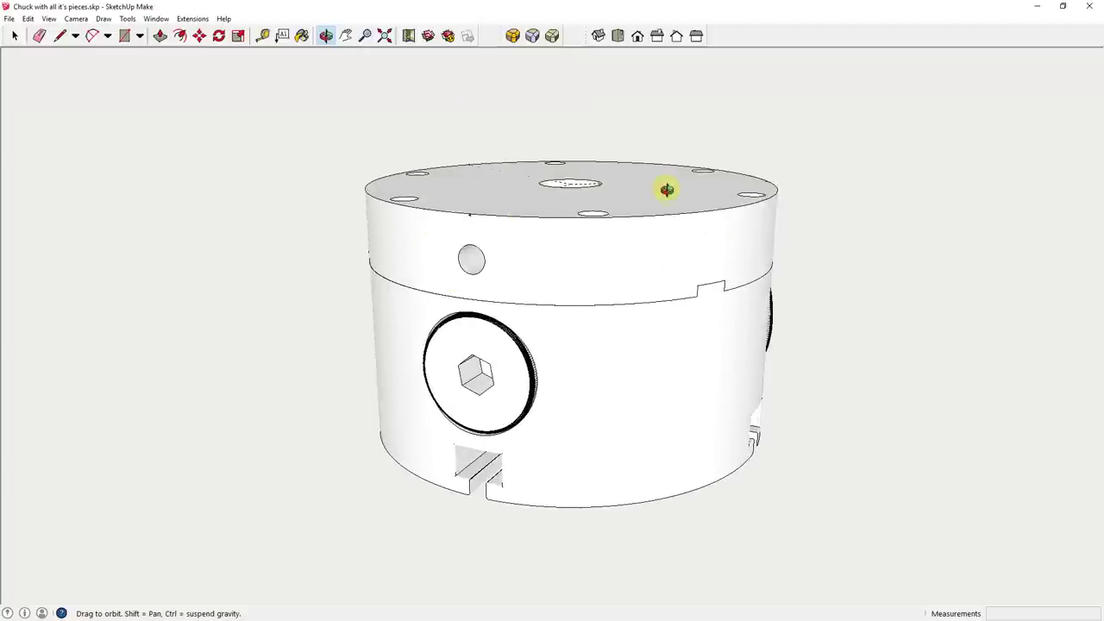
pyautogui.moveTo(666, 189); pyautogui.dragTo(566, 273)
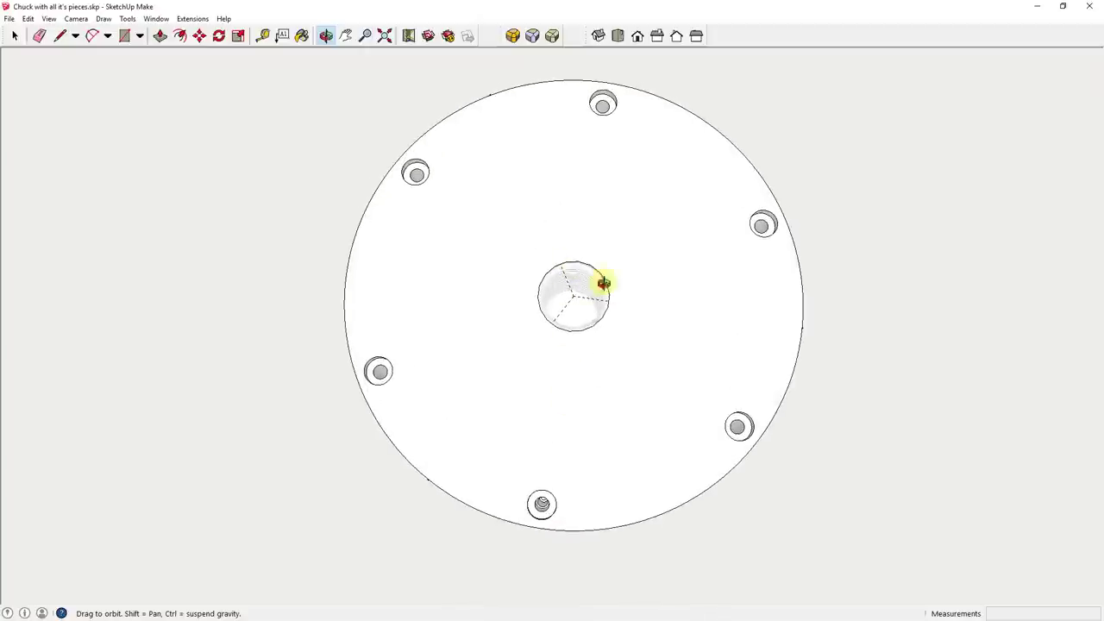
pyautogui.moveTo(539, 346); pyautogui.dragTo(617, 355)
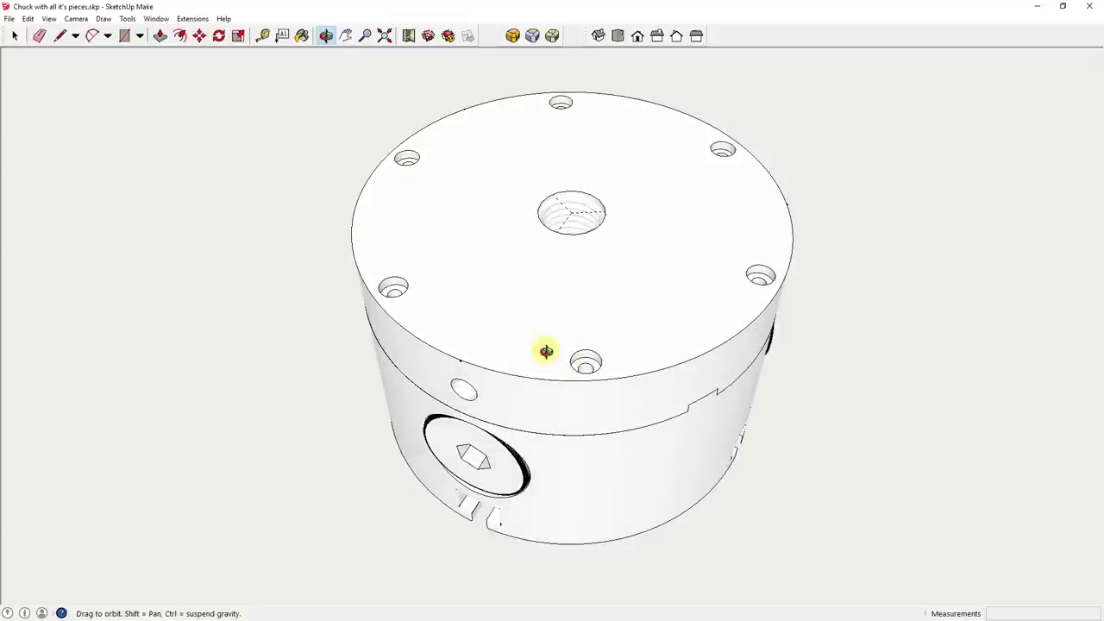
pyautogui.moveTo(546, 351); pyautogui.dragTo(647, 181)
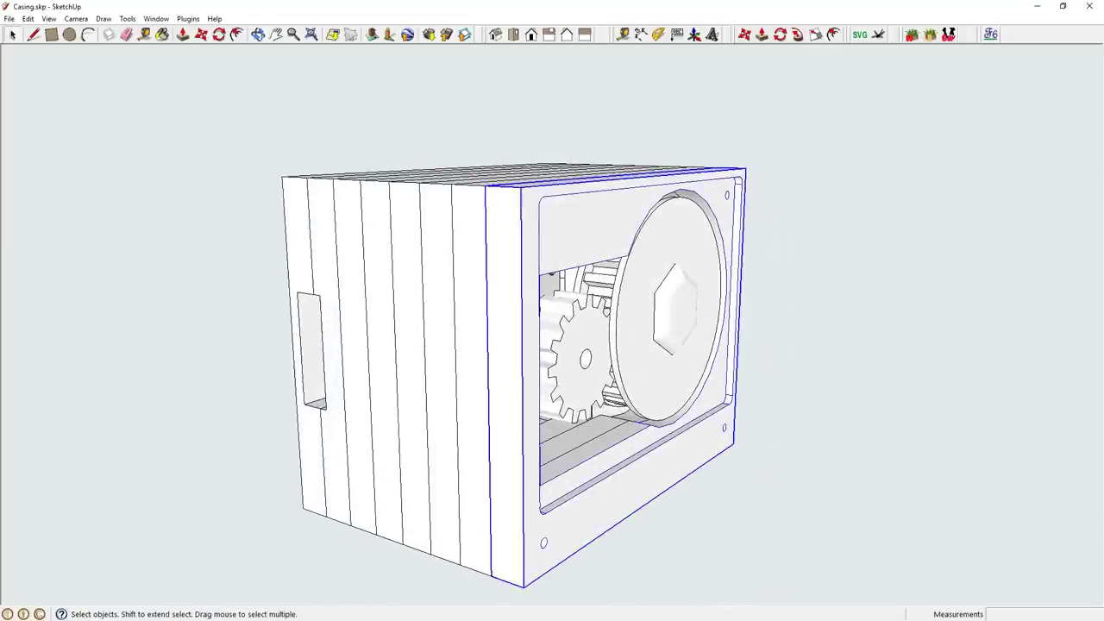
# - Delete the front lid panel and front plates, then orbit around the motor assembly
pyautogui.press('Delete')
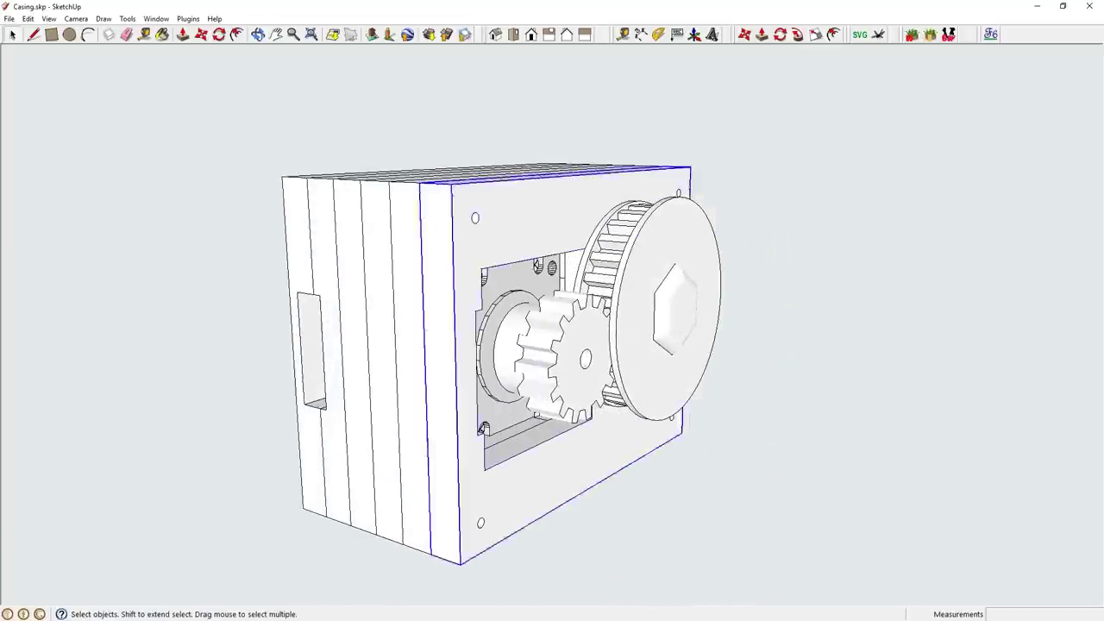
pyautogui.press('Delete')
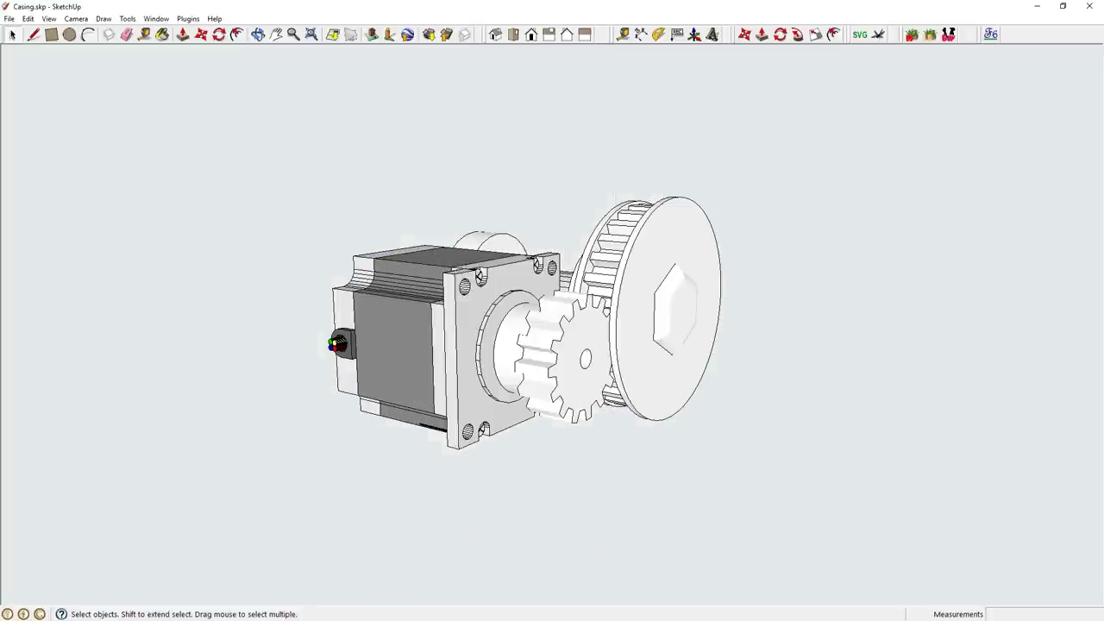
pyautogui.moveTo(552, 345); pyautogui.dragTo(862, 353, button='middle')
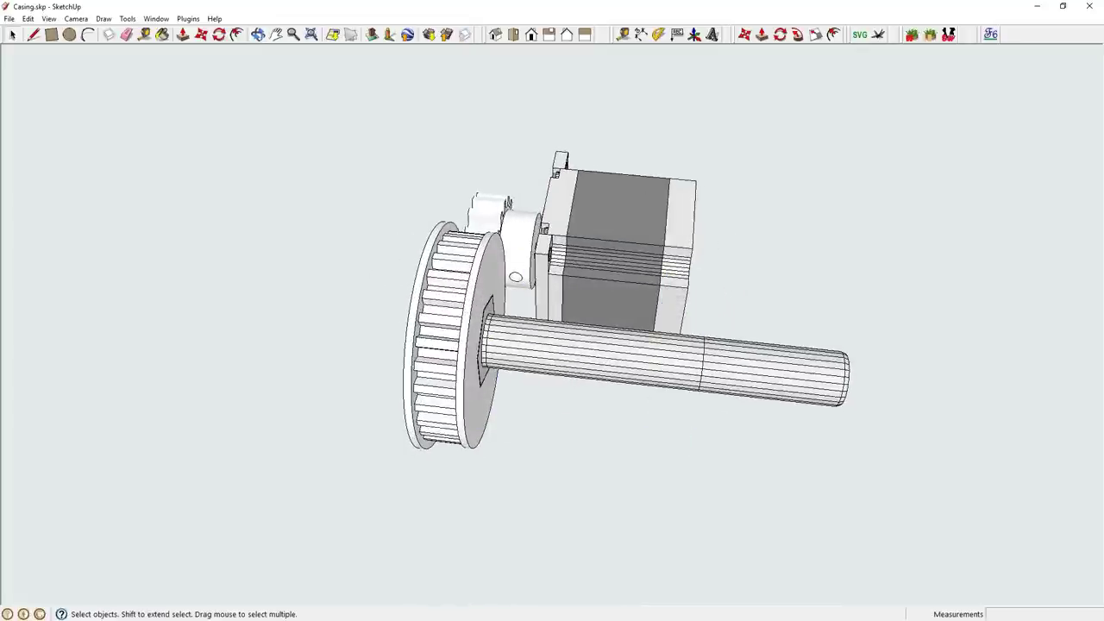
pyautogui.moveTo(509, 202); pyautogui.dragTo(503, 296, button='middle')
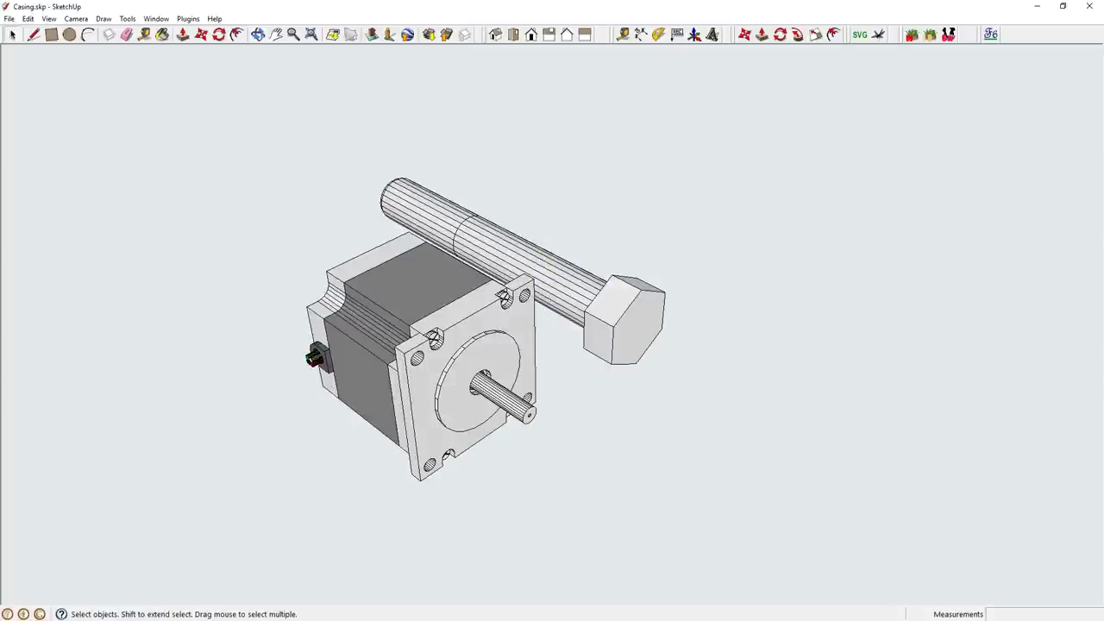
pyautogui.moveTo(502, 296); pyautogui.dragTo(435, 150, button='middle')
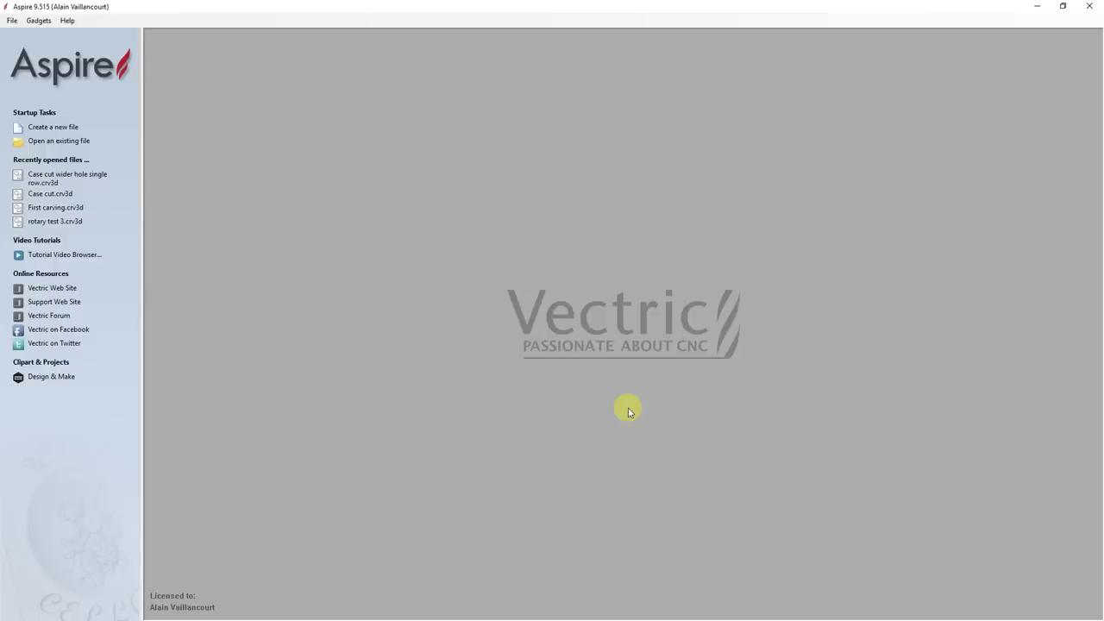
# - Create a new single-sided job 175 mm wide, 550 mm tall and 12 mm thick
pyautogui.click(72, 127)
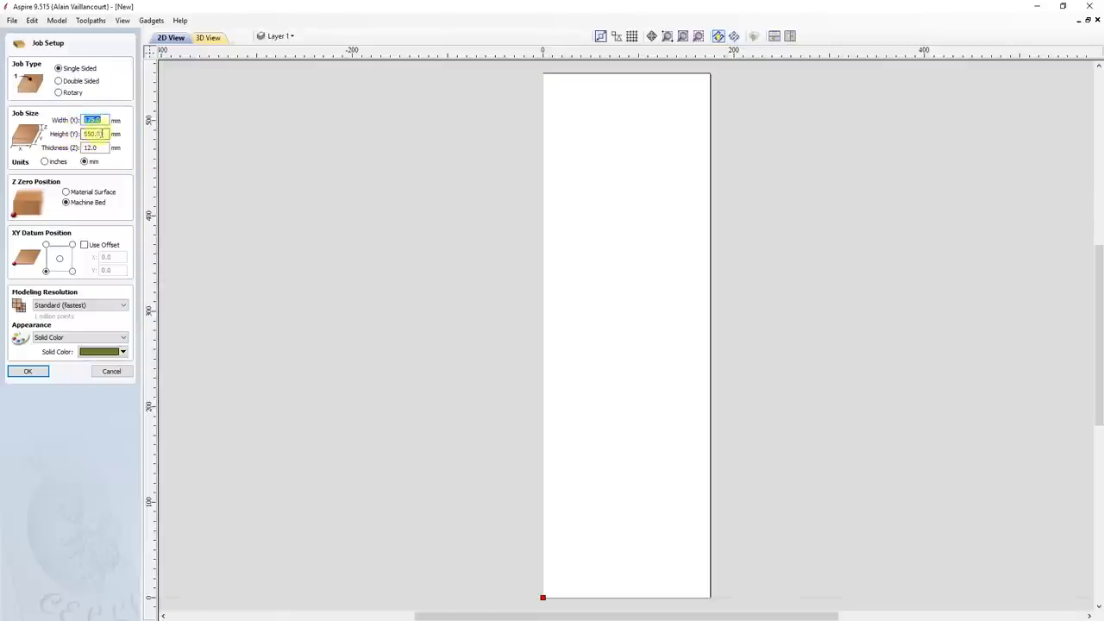
pyautogui.click(101, 133)
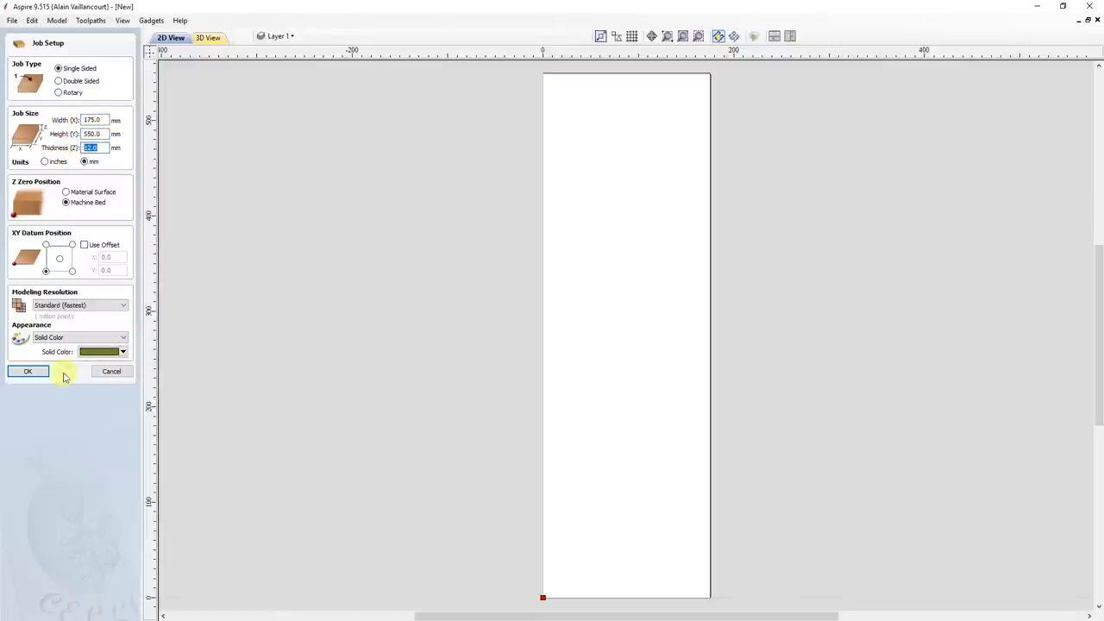
pyautogui.click(32, 370)
pyautogui.click(12, 19)
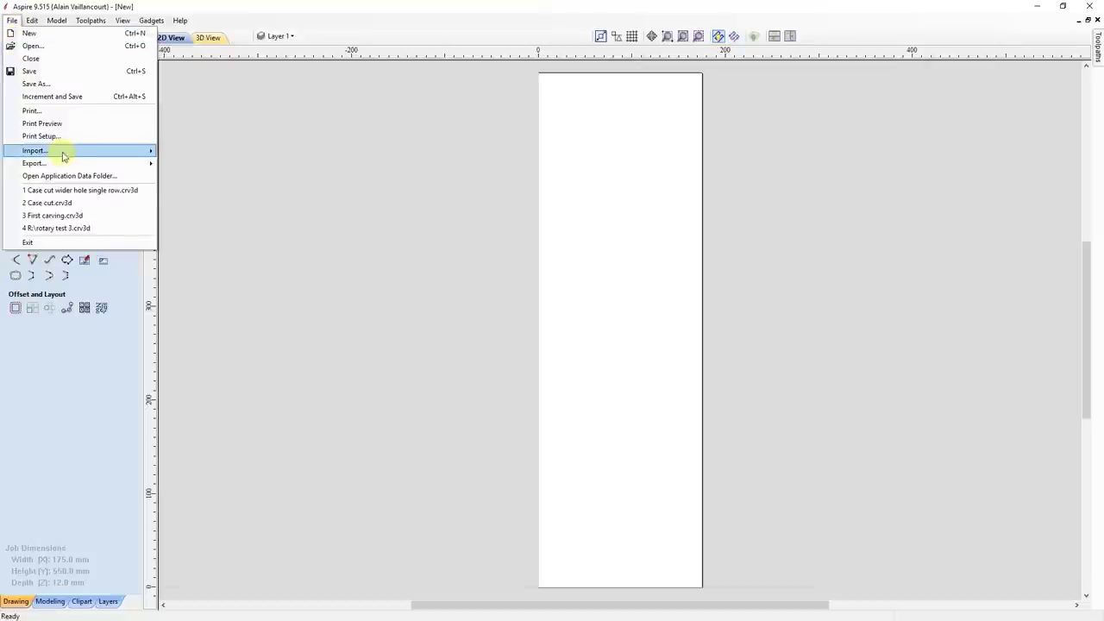
# - Import Casing only.skp as an exploded flat layout of parts, then deselect them
pyautogui.moveTo(61, 150)
pyautogui.click(249, 151)
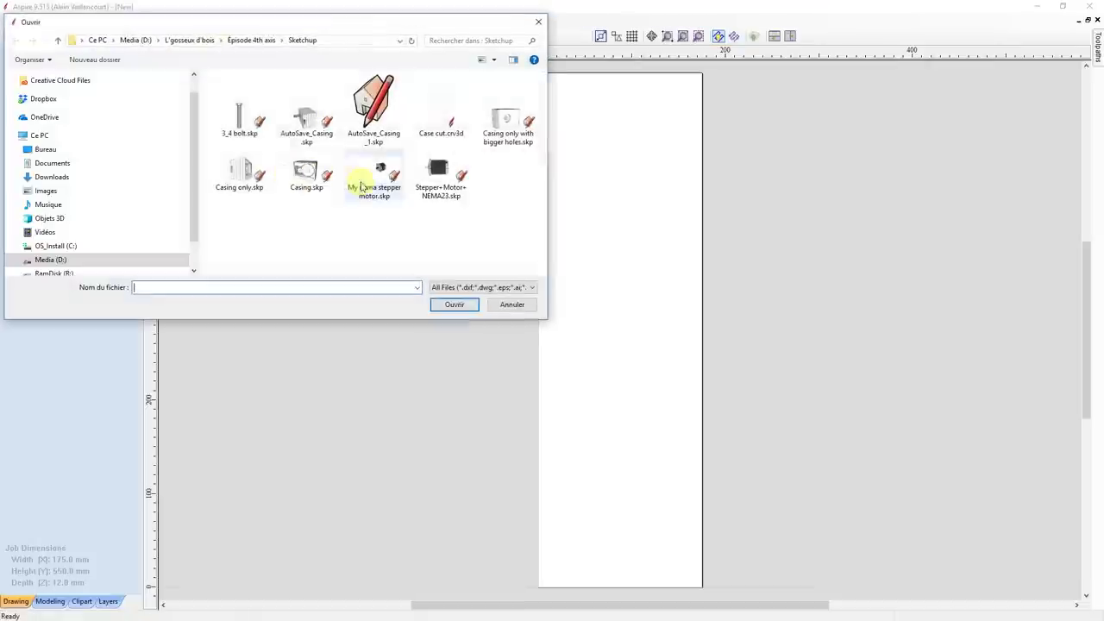
pyautogui.click(240, 170)
pyautogui.click(453, 304)
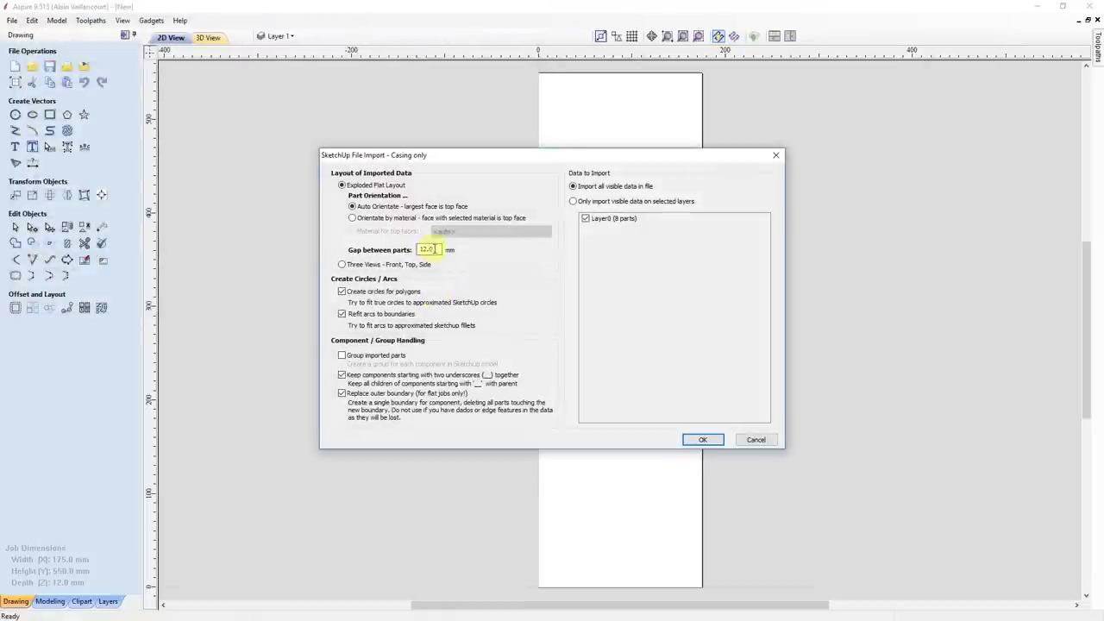
pyautogui.click(702, 440)
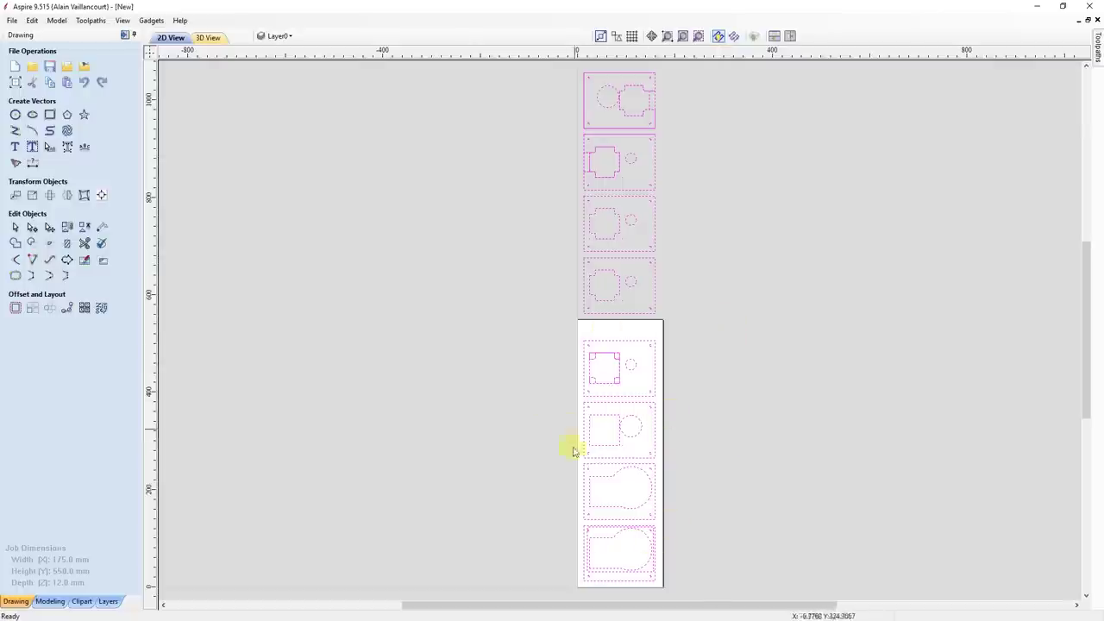
pyautogui.click(736, 297)
# - Move the eight parts' outer outlines onto a new 'exterior cut' layer and hide it
pyautogui.click(584, 107)
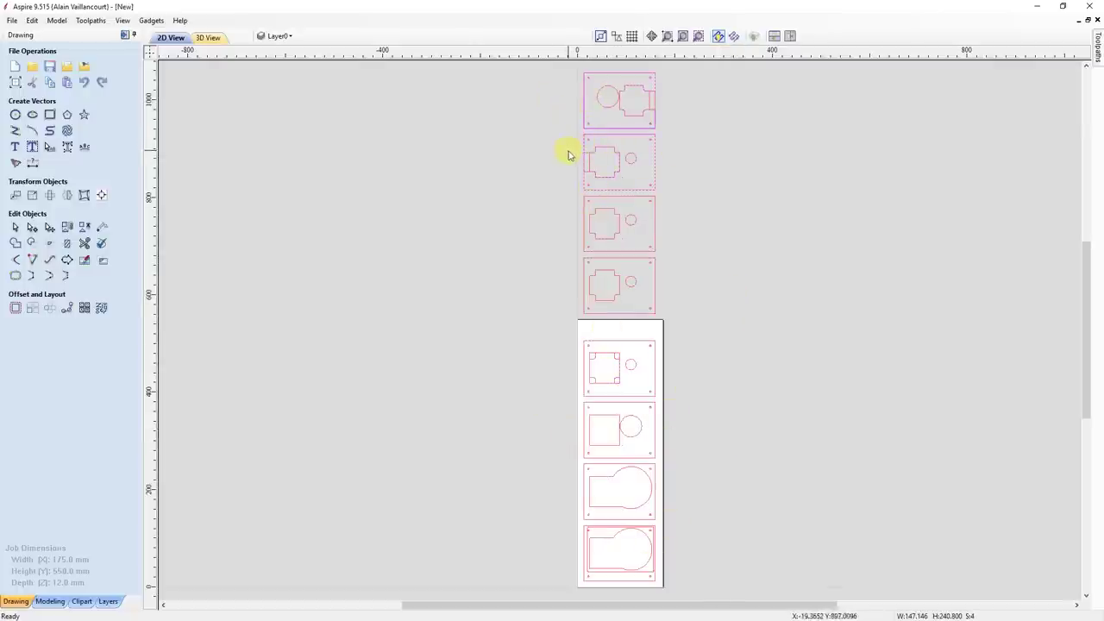
pyautogui.keyDown('shift'); pyautogui.click(580, 308); pyautogui.keyUp('shift')
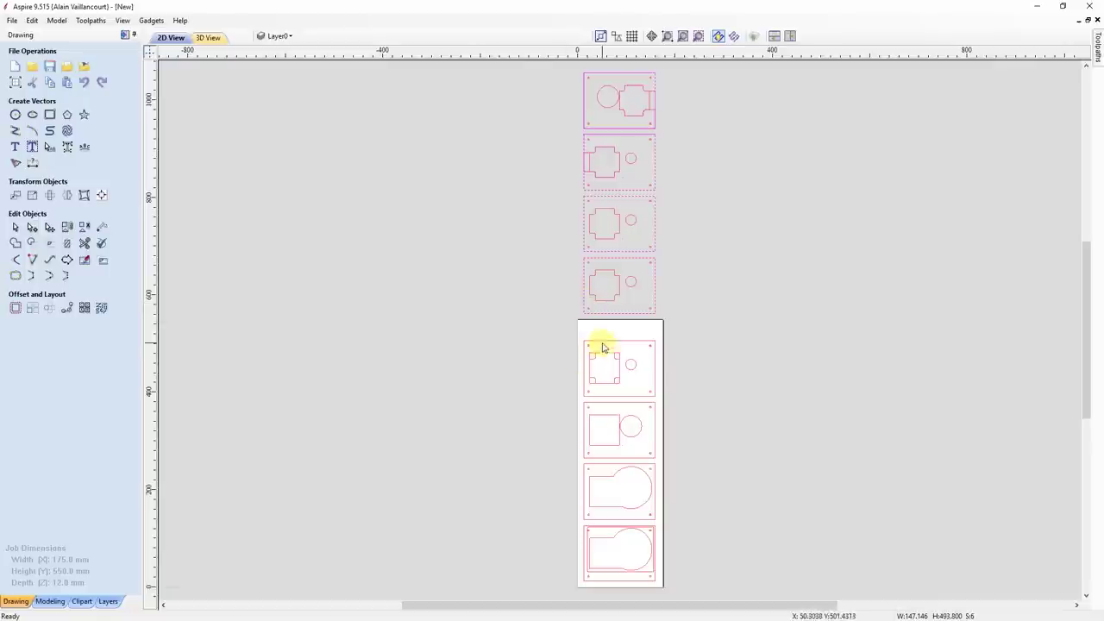
pyautogui.keyDown('shift'); pyautogui.click(613, 345); pyautogui.keyUp('shift')
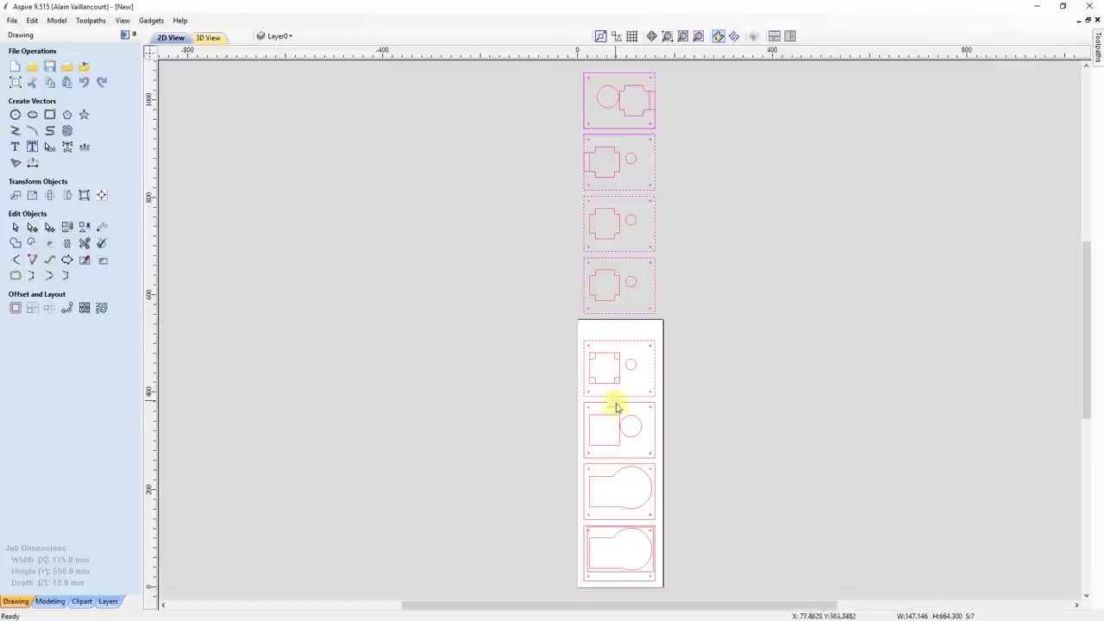
pyautogui.keyDown('shift'); pyautogui.click(601, 472); pyautogui.keyUp('shift')
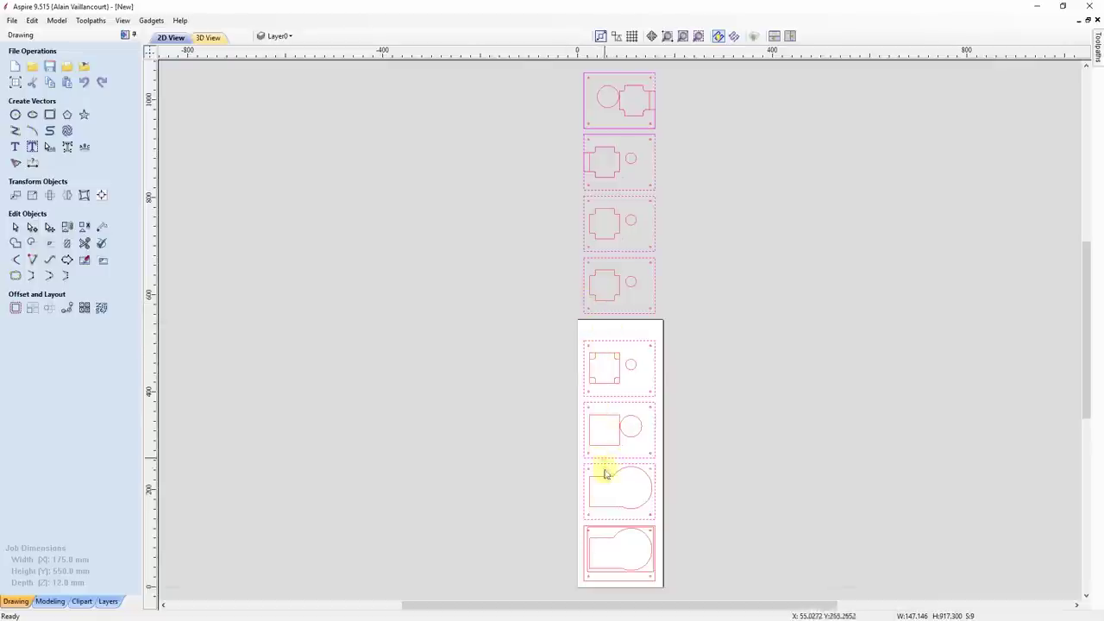
pyautogui.keyDown('shift'); pyautogui.click(578, 544); pyautogui.keyUp('shift')
pyautogui.rightClick(635, 406)
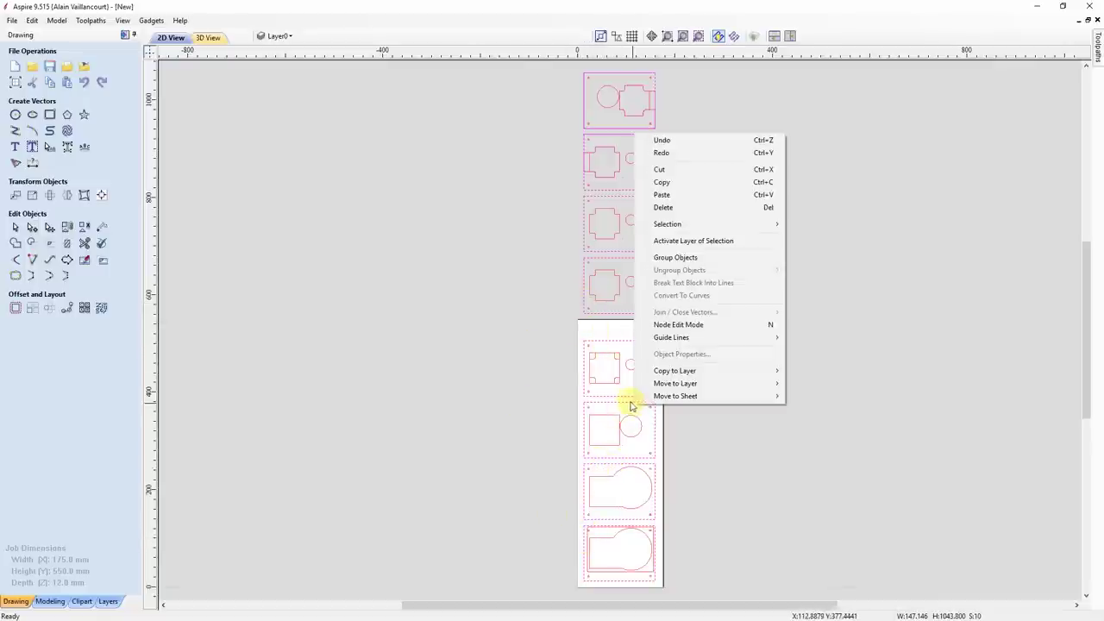
pyautogui.moveTo(690, 383)
pyautogui.click(820, 413)
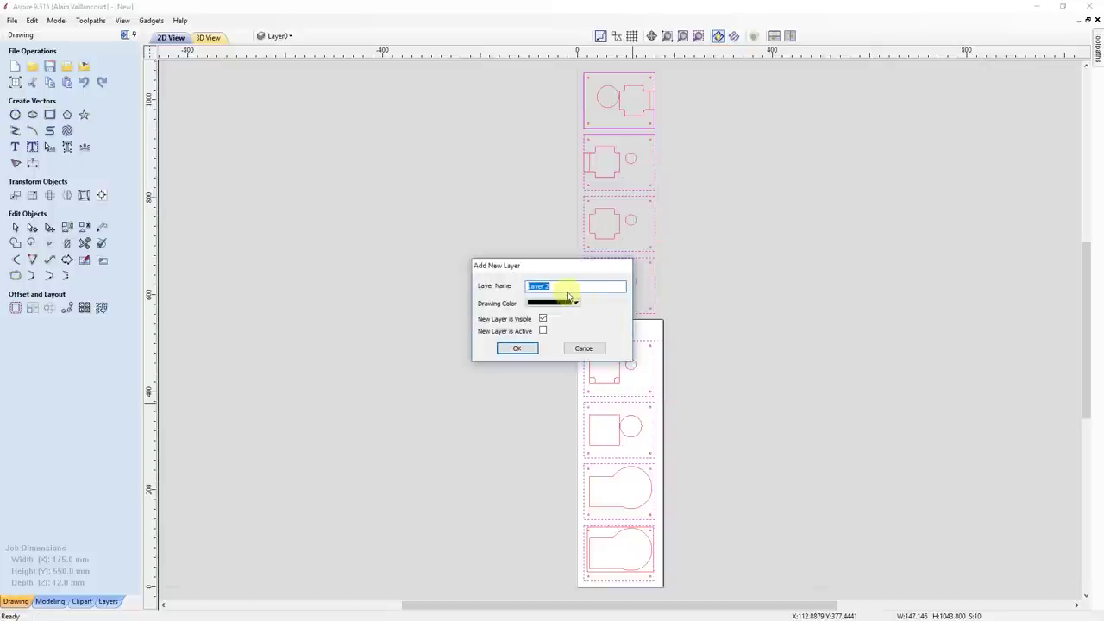
pyautogui.write('exterior cut')
pyautogui.press('Return')
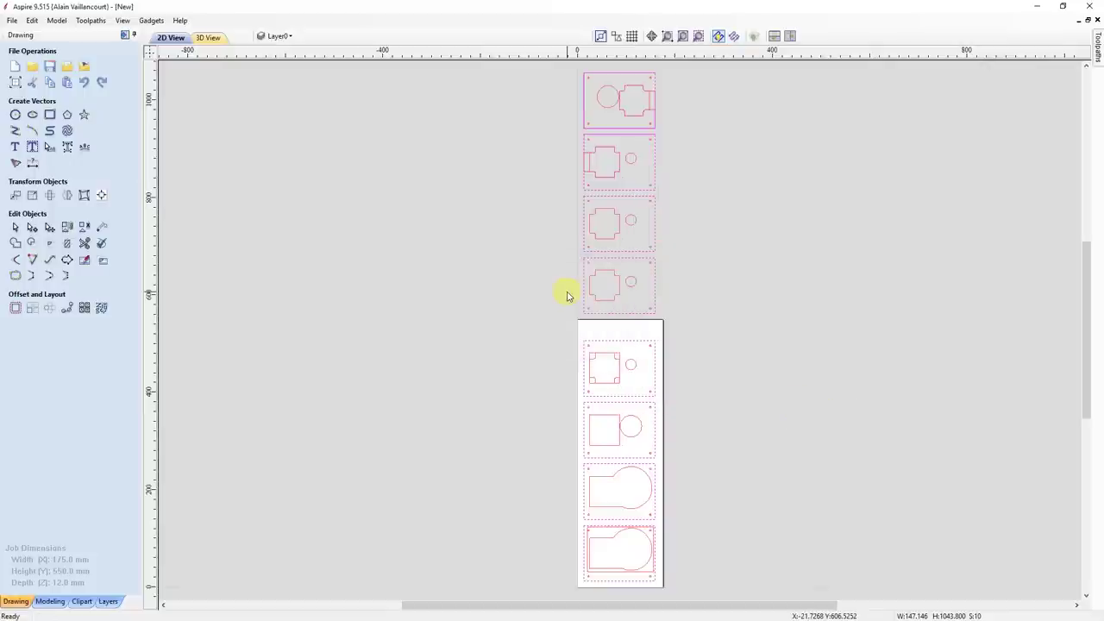
pyautogui.click(270, 39)
pyautogui.click(281, 82)
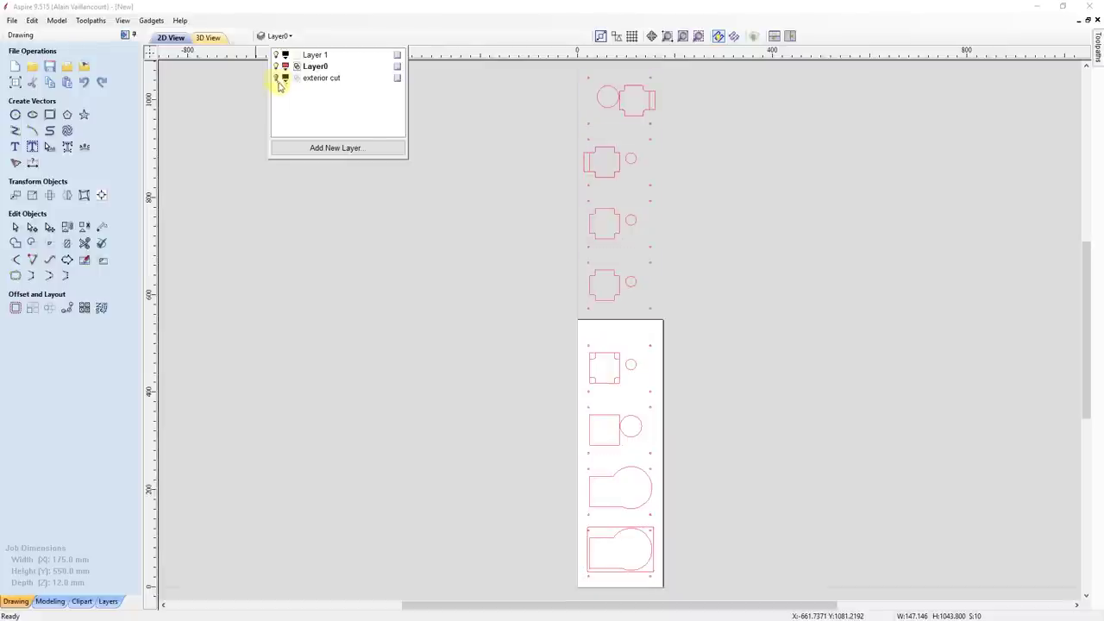
# - Select the cross-shaped recesses and the bottom part's inner outline
pyautogui.click(629, 94)
pyautogui.keyDown('shift'); pyautogui.click(587, 175); pyautogui.keyUp('shift')
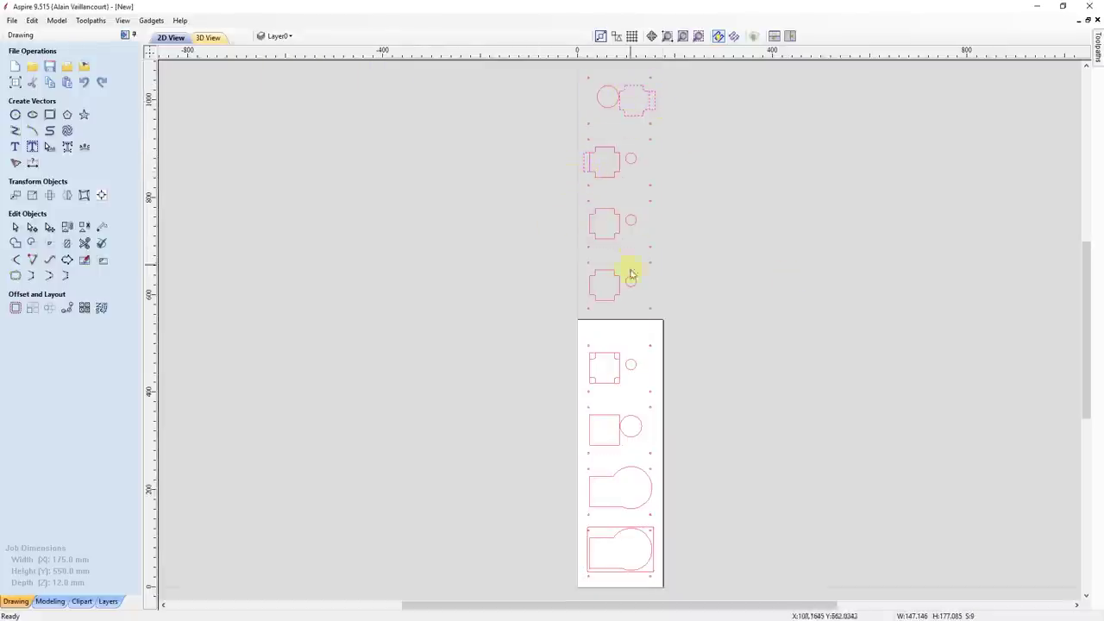
pyautogui.keyDown('shift'); pyautogui.click(584, 367); pyautogui.keyUp('shift')
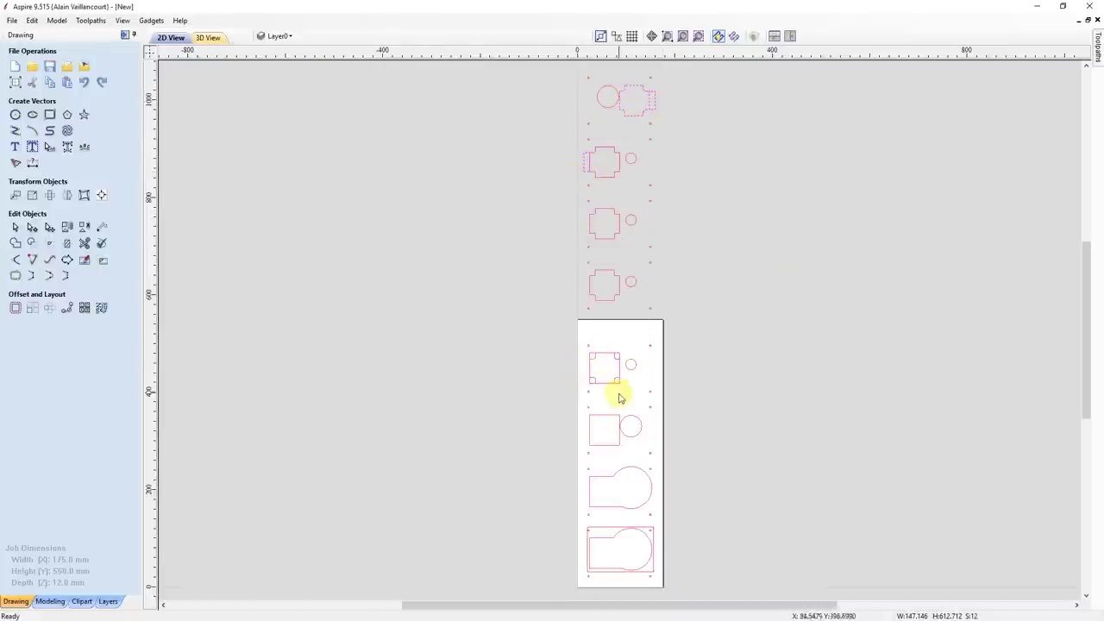
pyautogui.keyDown('shift'); pyautogui.click(605, 537); pyautogui.keyUp('shift')
pyautogui.keyDown('shift'); pyautogui.click(607, 362); pyautogui.keyUp('shift')
# - Move the selected cross-shaped recesses onto a new 'pocket' layer
pyautogui.rightClick(643, 392)
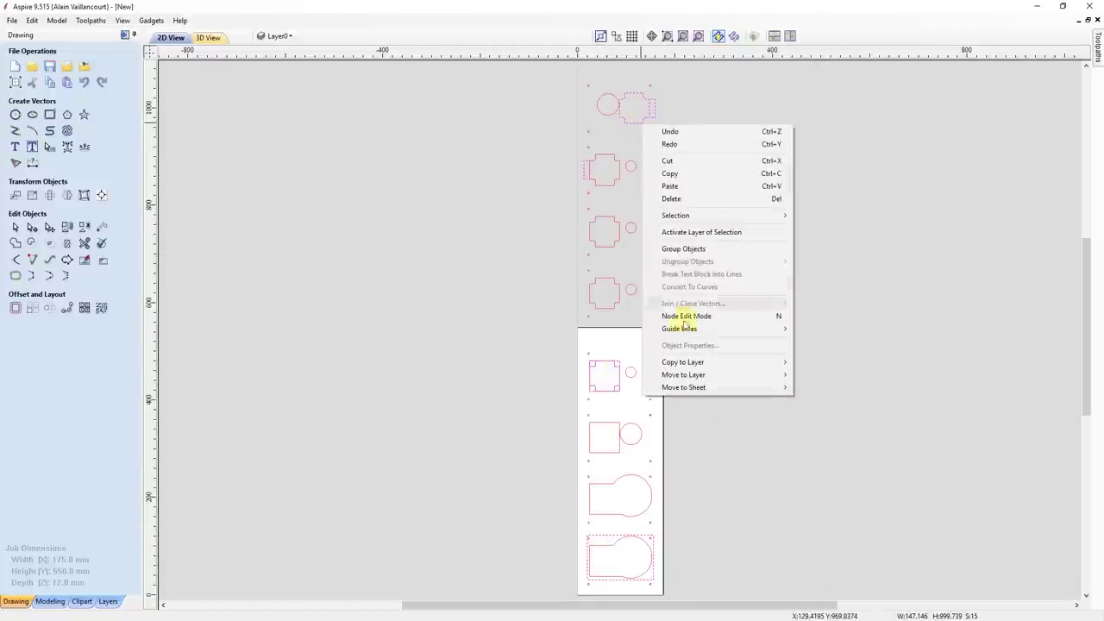
pyautogui.moveTo(709, 374)
pyautogui.click(828, 418)
pyautogui.click(517, 348)
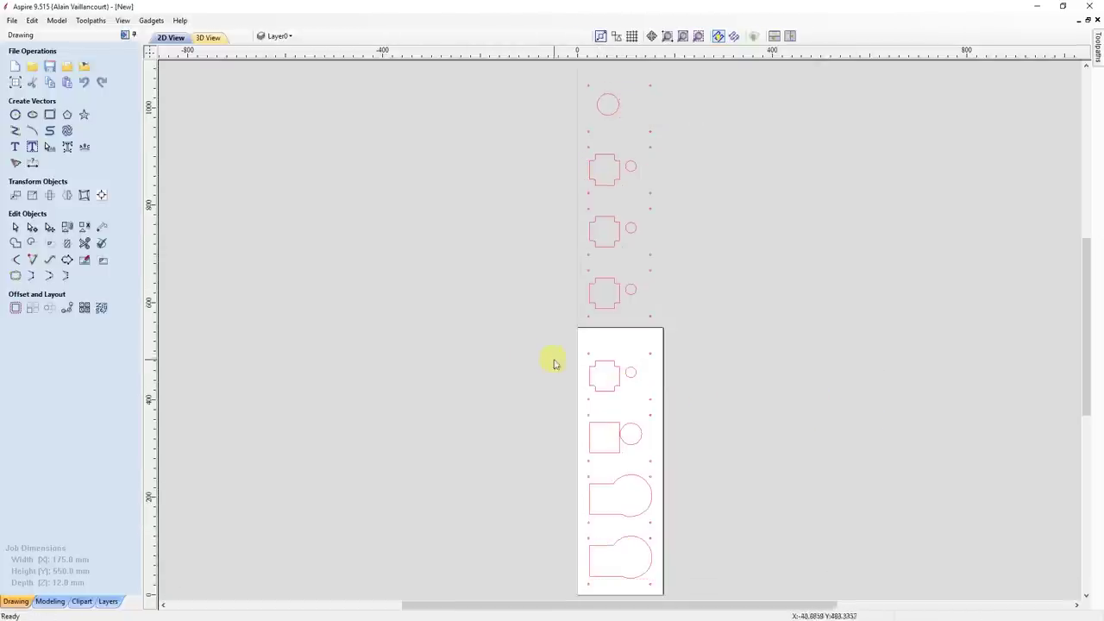
# - Move the remaining cutouts onto a new teal layer named 'interior cut'
pyautogui.click(616, 112)
pyautogui.hotkey('ctrl', 'a')
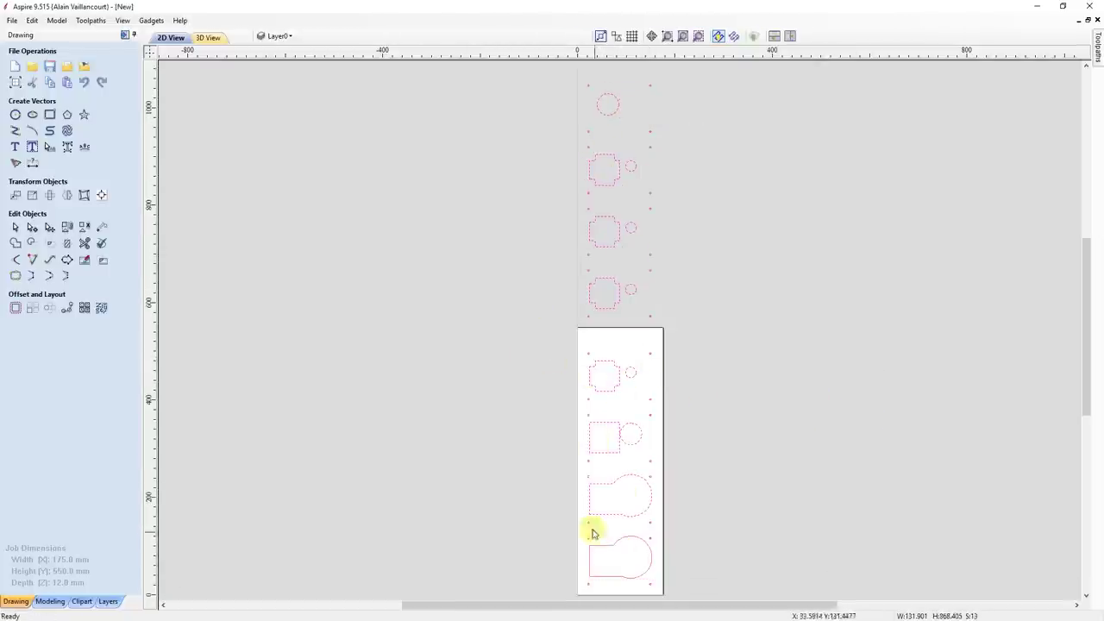
pyautogui.rightClick(609, 541)
pyautogui.moveTo(690, 523)
pyautogui.click(797, 576)
pyautogui.write('interior cut')
pyautogui.click(552, 302)
pyautogui.click(599, 349)
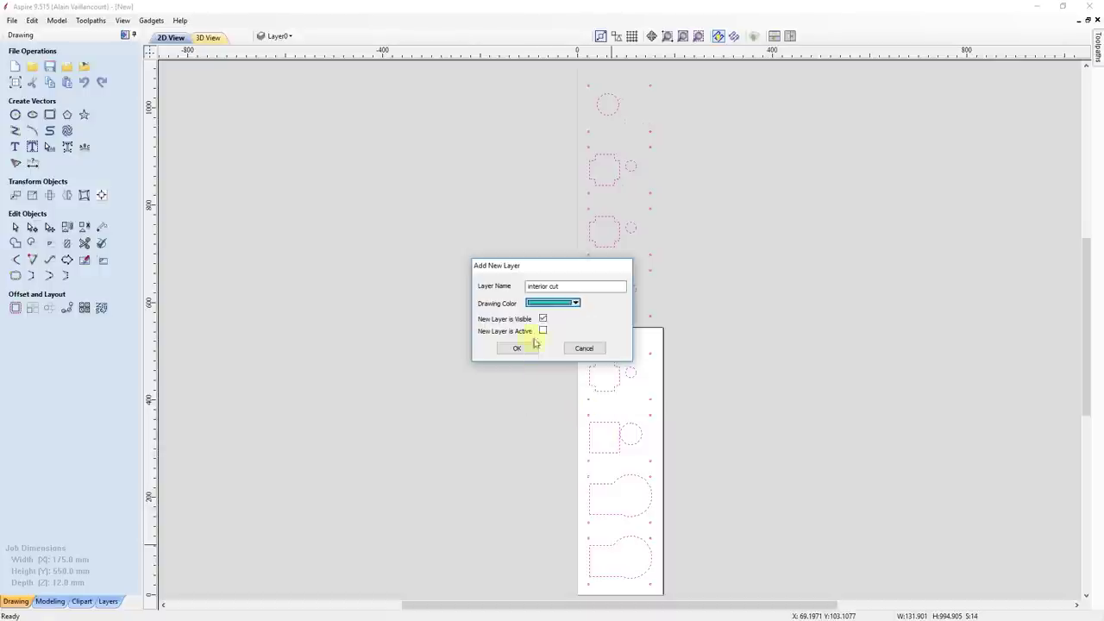
pyautogui.click(517, 348)
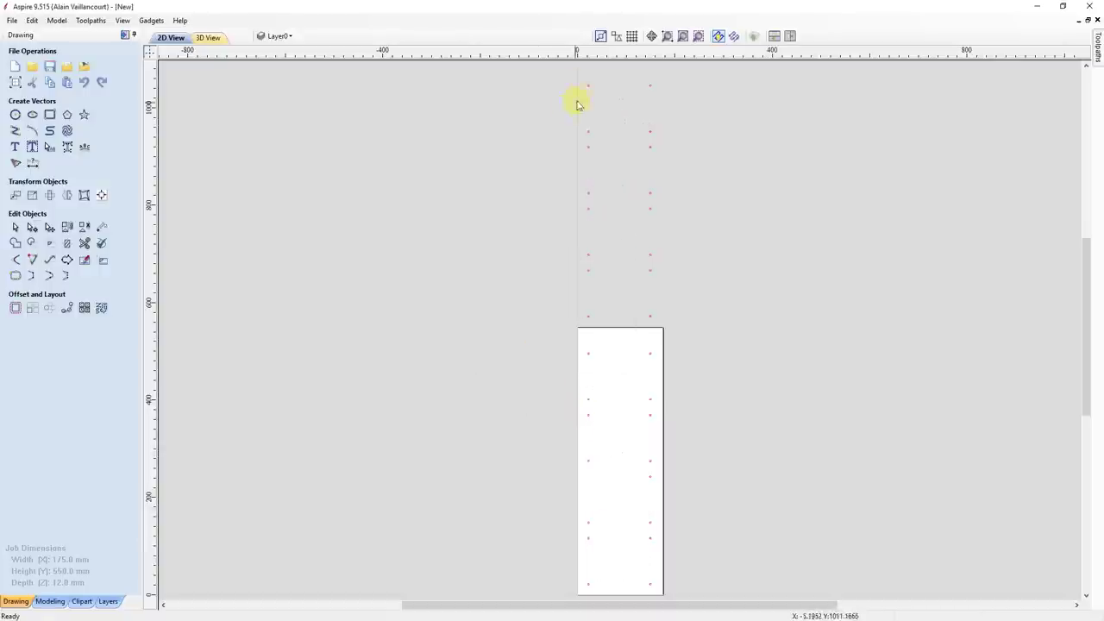
# - Move the corner holes onto a new orange layer named 'Corner holes'
pyautogui.rightClick(589, 402)
pyautogui.moveTo(724, 380)
pyautogui.click(774, 448)
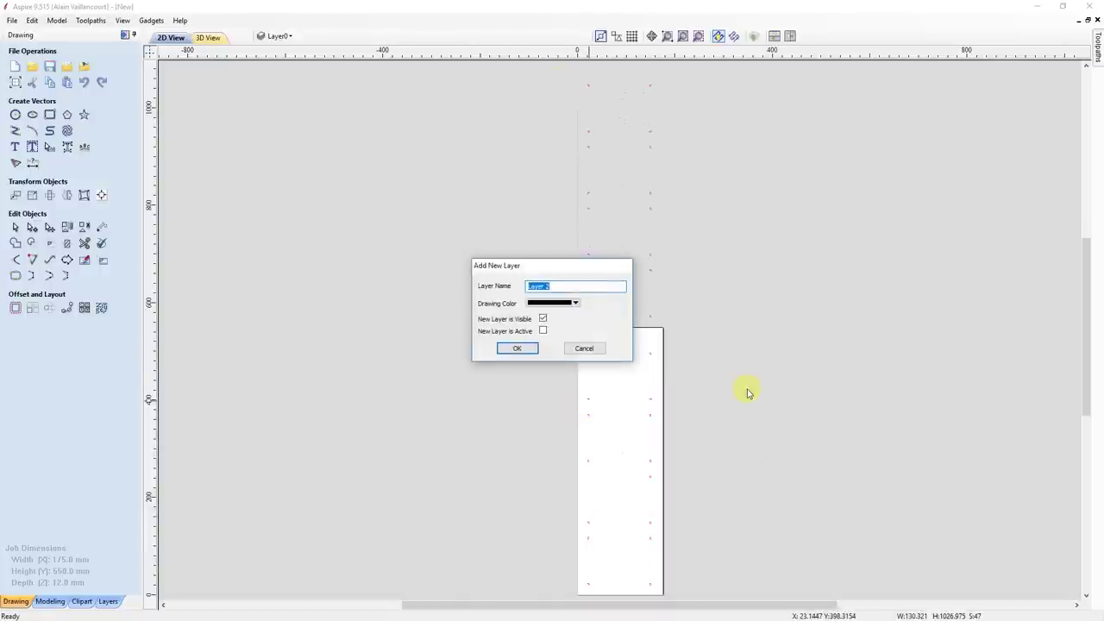
pyautogui.write('Corner holes')
pyautogui.click(551, 303)
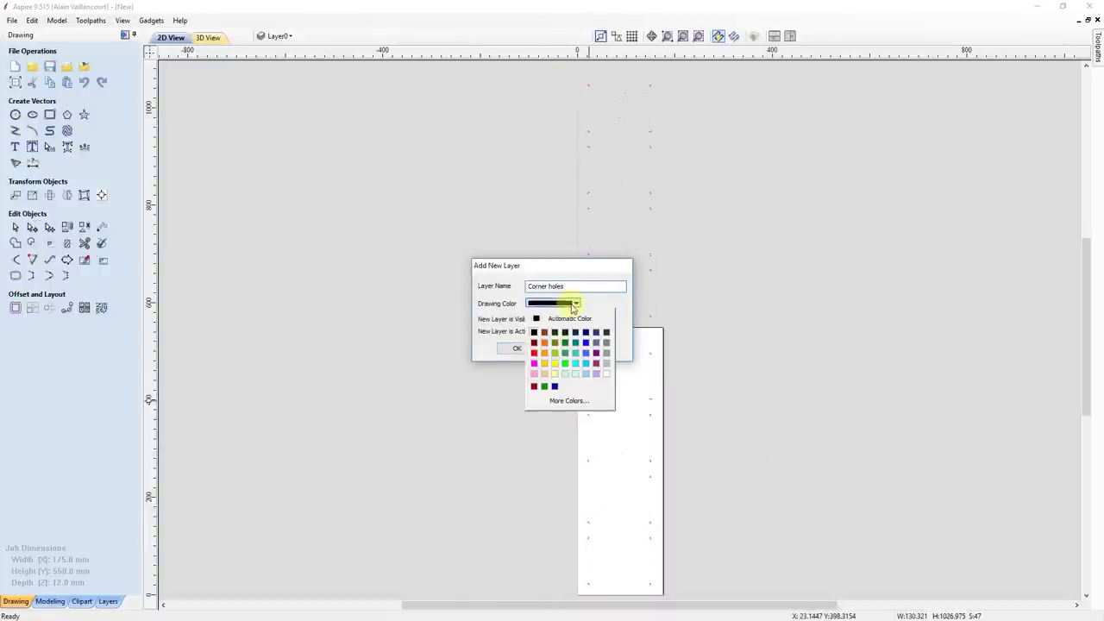
pyautogui.click(546, 357)
pyautogui.click(524, 352)
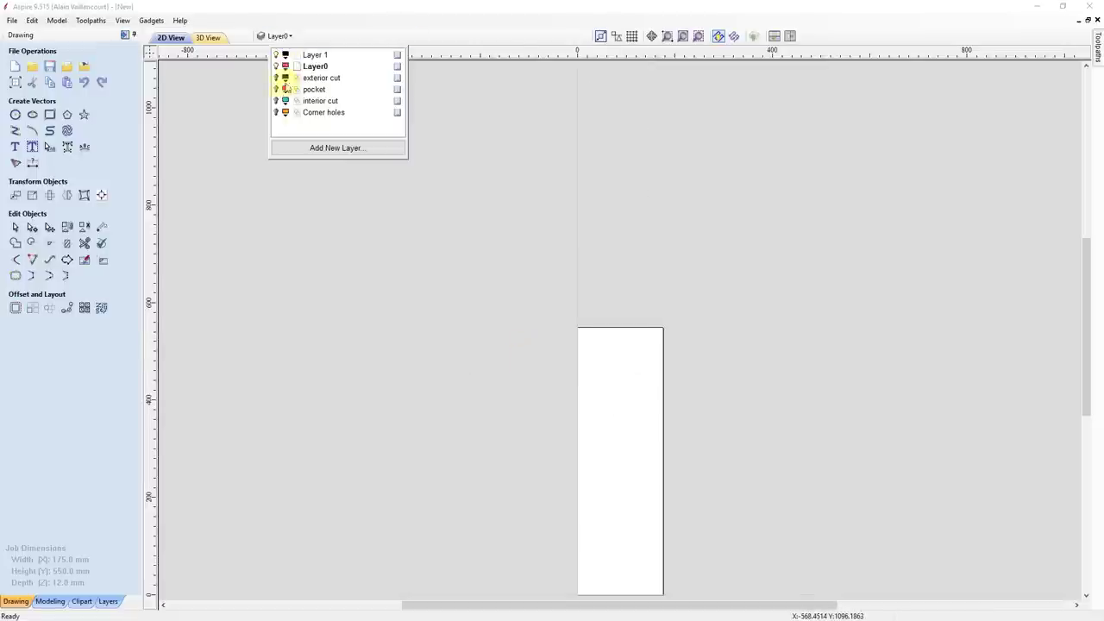
# - Delete the four parts above the sheet and select the four remaining panel outlines
pyautogui.moveTo(677, 328); pyautogui.dragTo(506, 87)
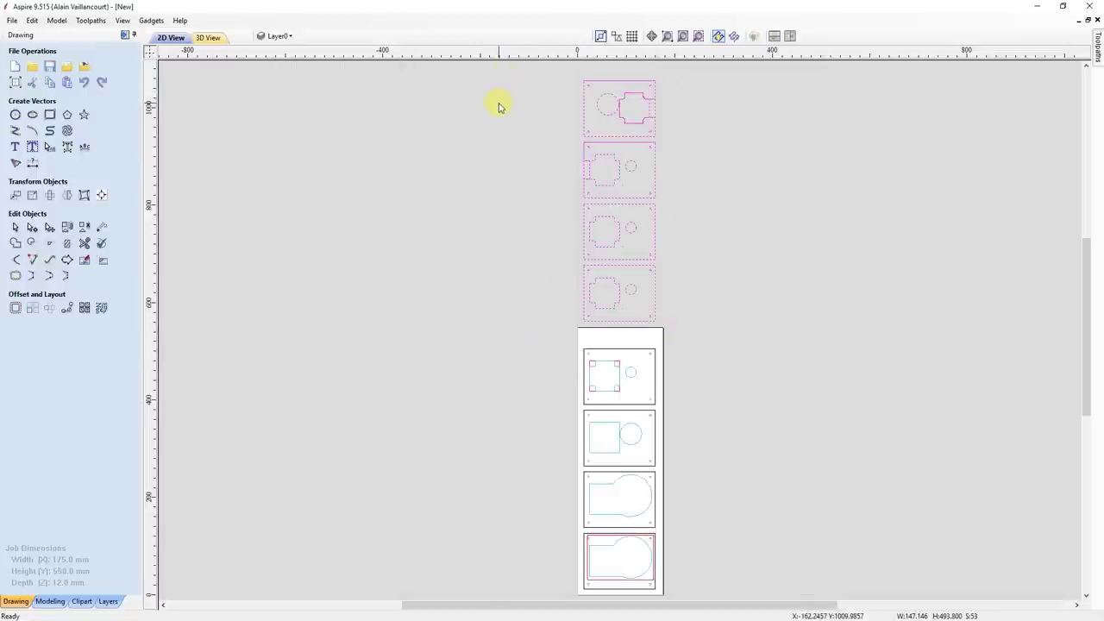
pyautogui.press('Delete')
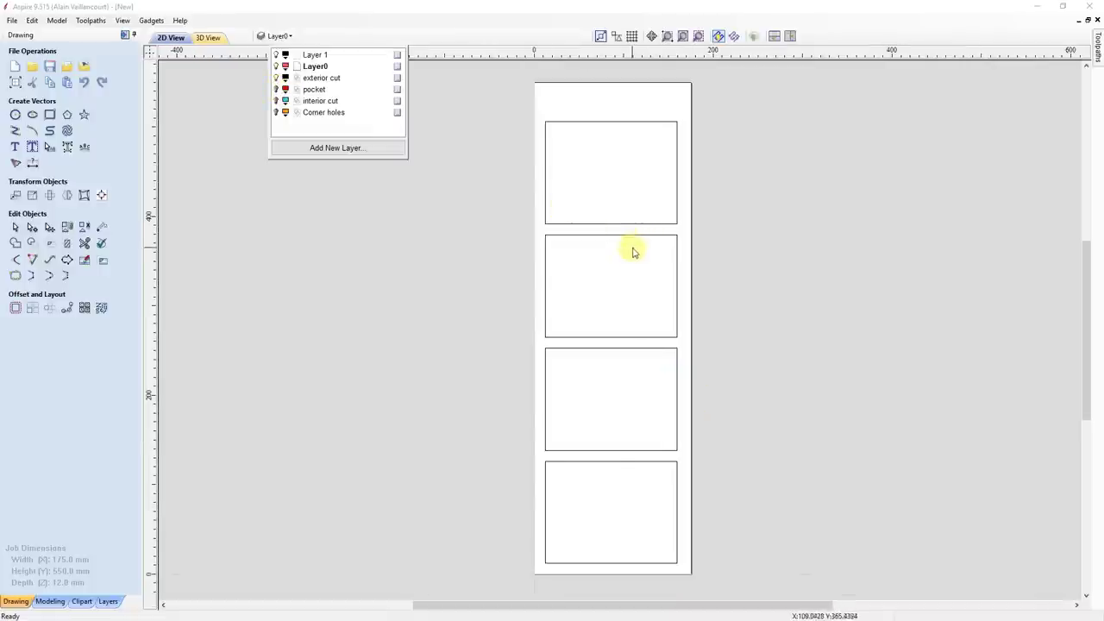
pyautogui.click(655, 246)
pyautogui.hotkey('ctrl', 'a')
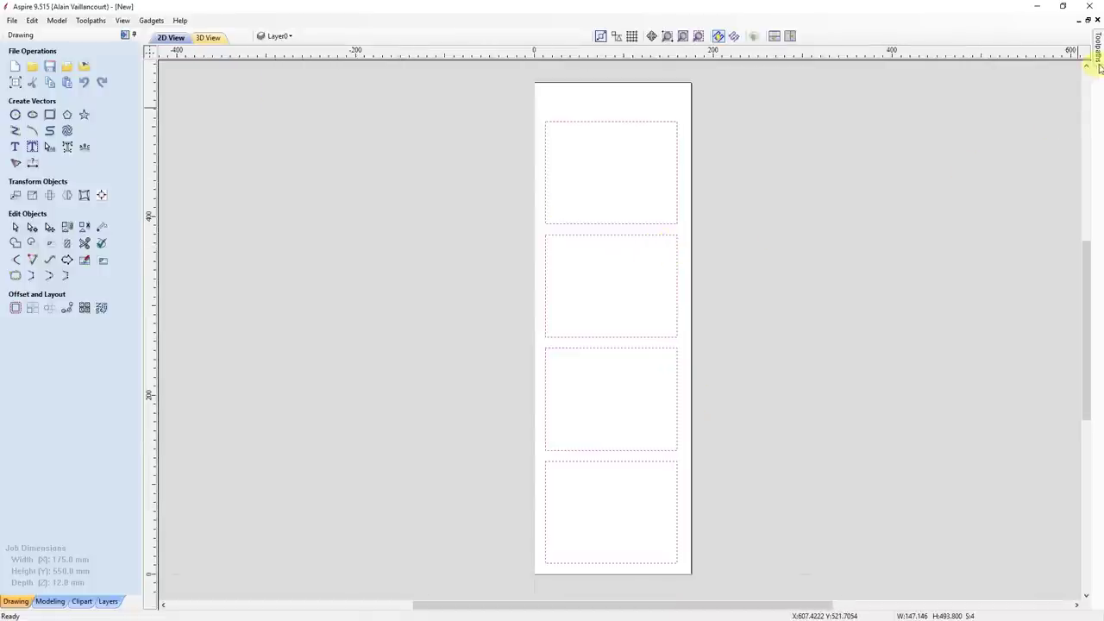
# - Start a 2D profile toolpath cutting 13 mm deep outside the outlines, with tabs
pyautogui.moveTo(1098, 65)
pyautogui.click(1086, 35)
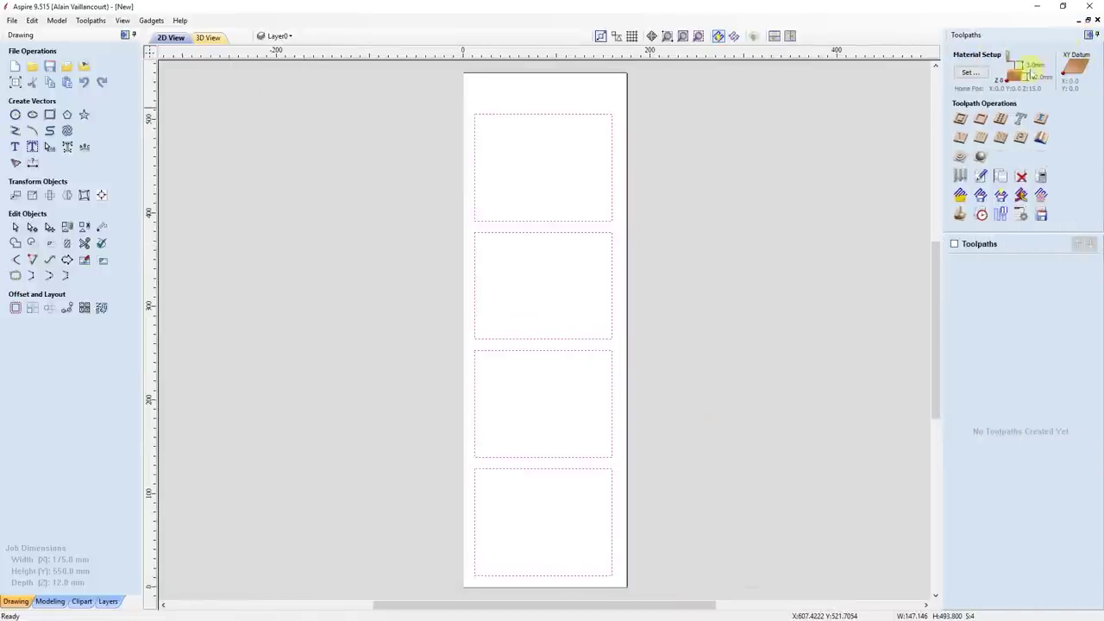
pyautogui.click(963, 121)
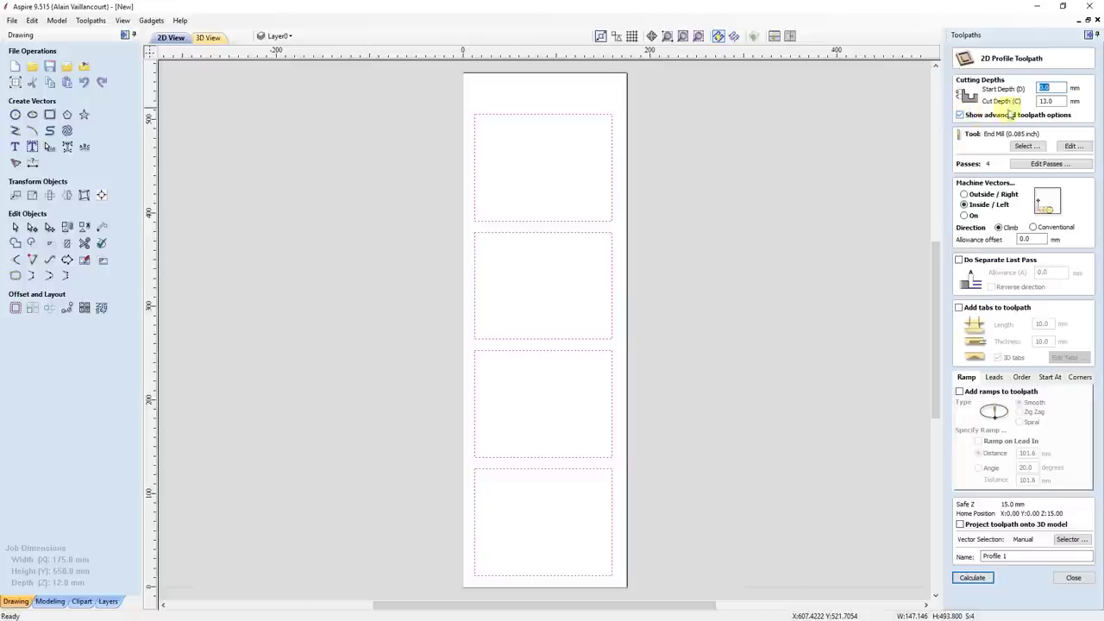
pyautogui.doubleClick(1056, 101)
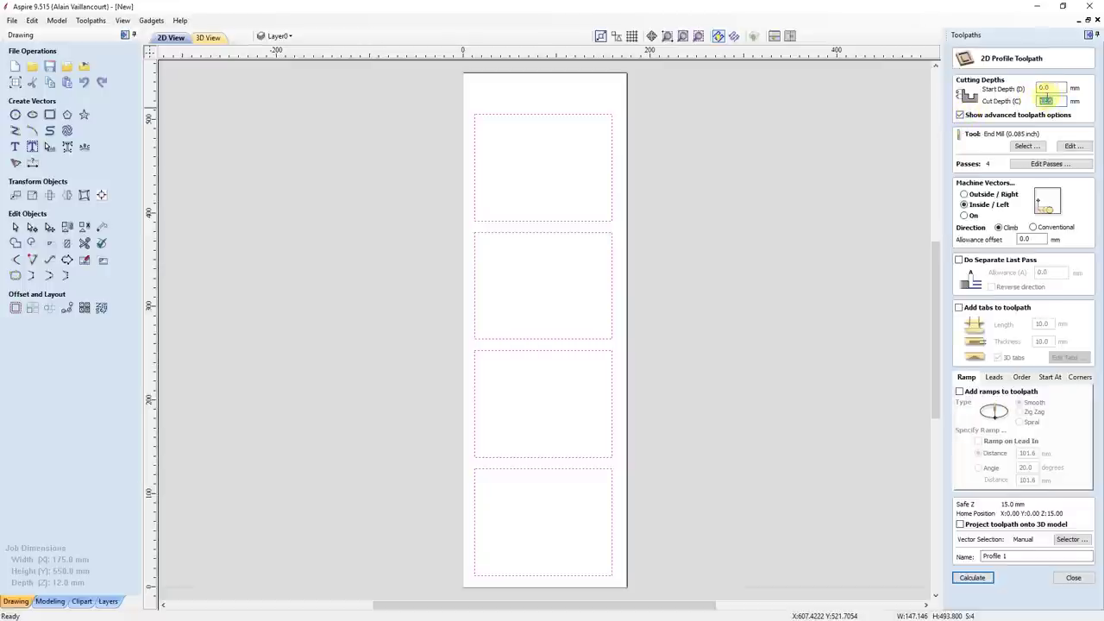
pyautogui.click(976, 194)
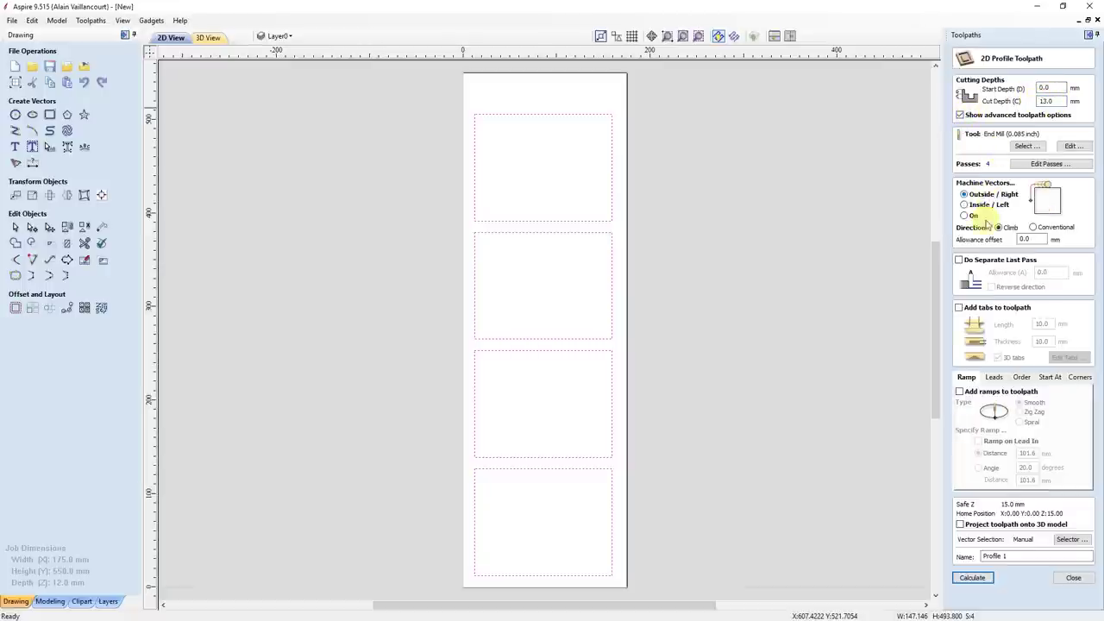
pyautogui.click(959, 308)
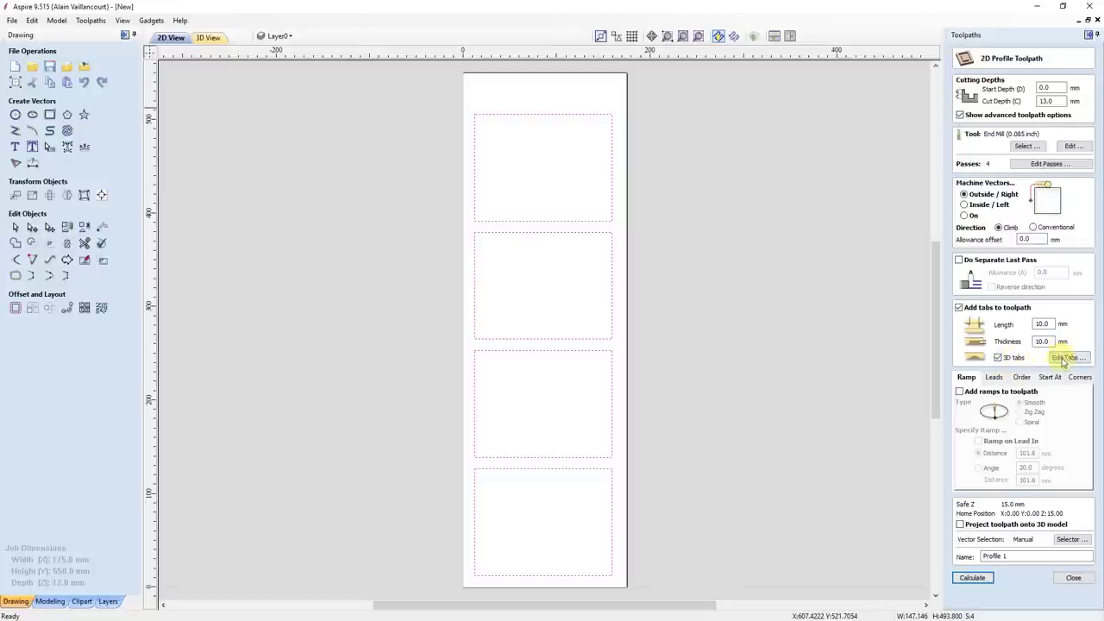
# - Set the tabs to four per outline, not placed at the start point
pyautogui.click(1066, 357)
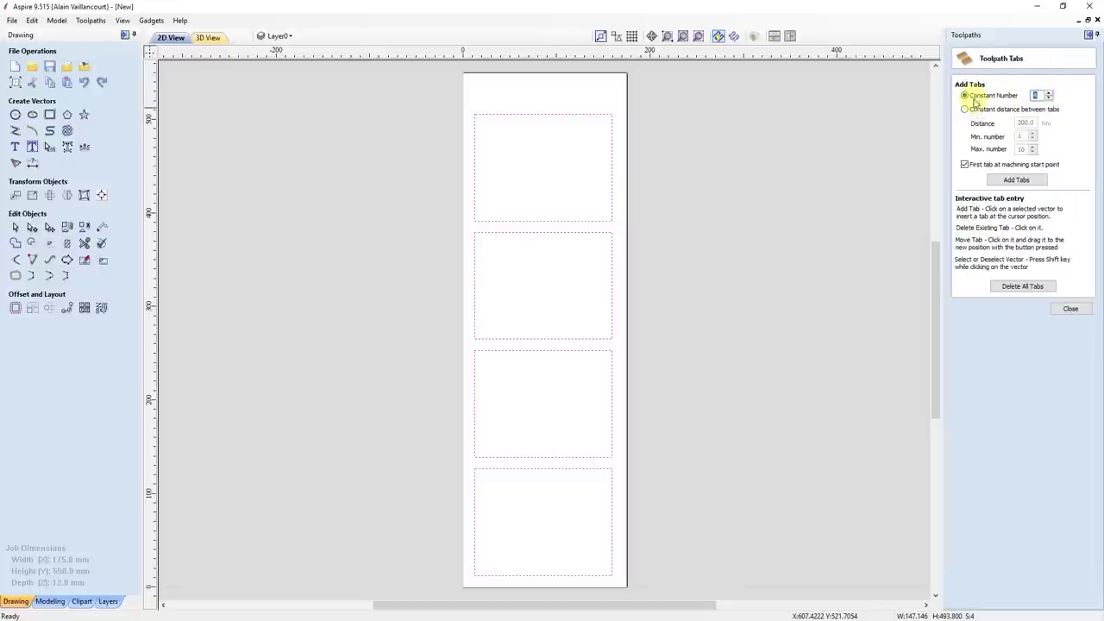
pyautogui.click(964, 164)
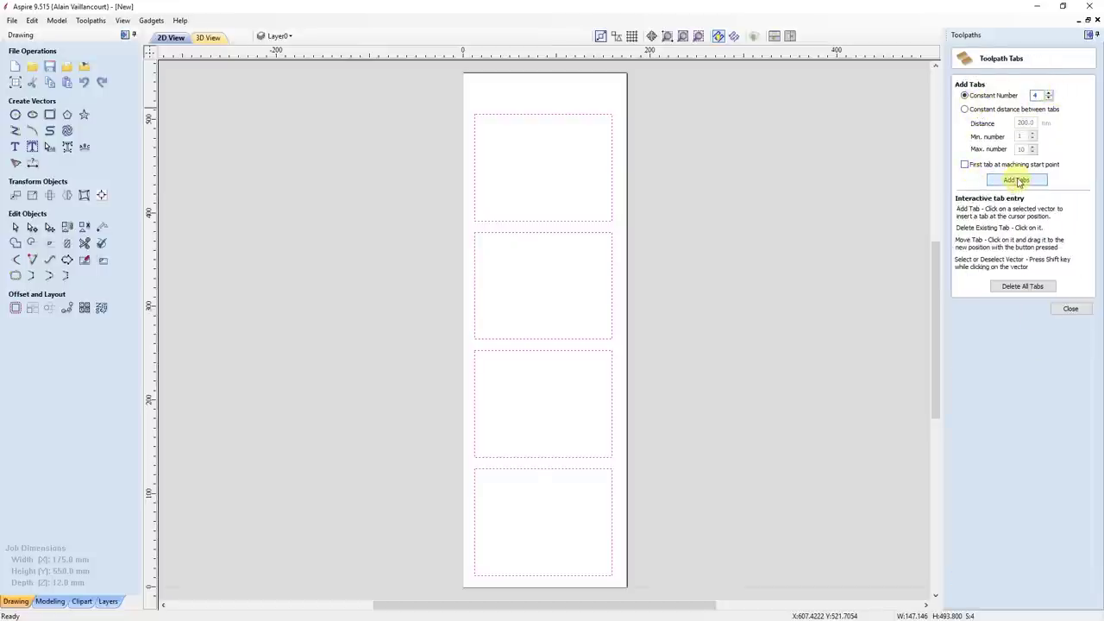
pyautogui.click(1017, 181)
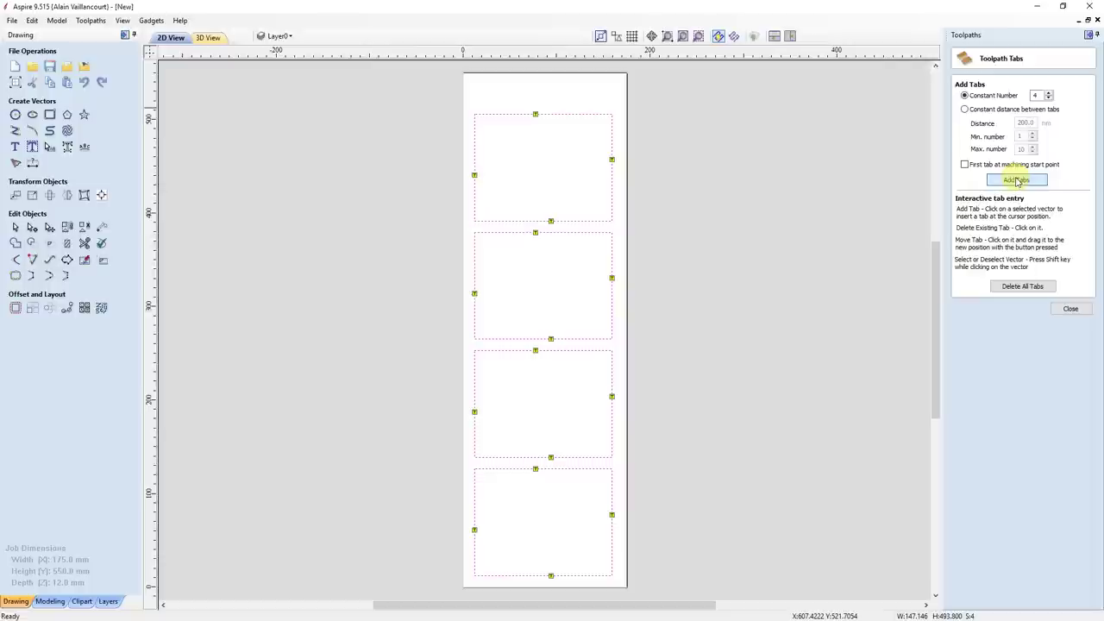
pyautogui.click(1070, 309)
# - Name the toolpath 'Exterior cut' and calculate it, accepting the cut-through warning
pyautogui.moveTo(1006, 556); pyautogui.dragTo(937, 561)
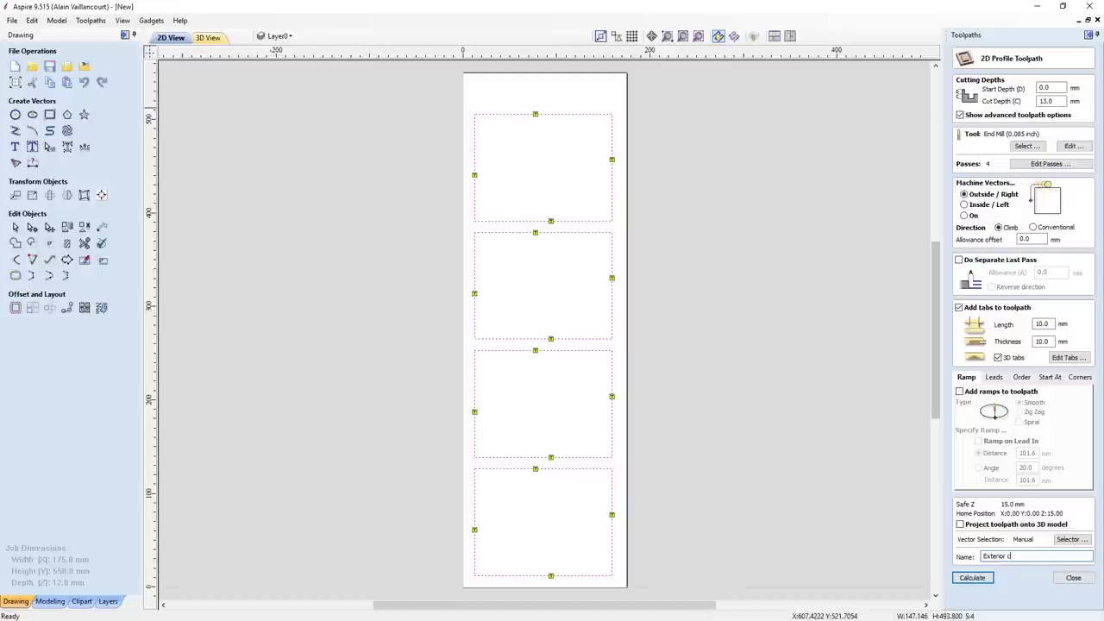
pyautogui.click(974, 578)
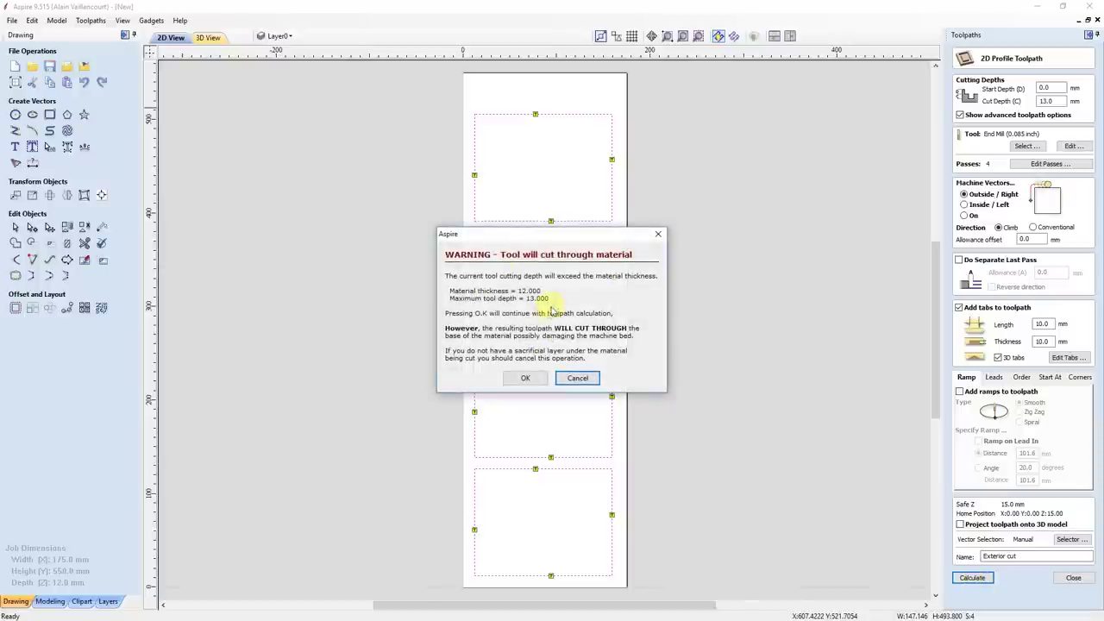
pyautogui.click(525, 377)
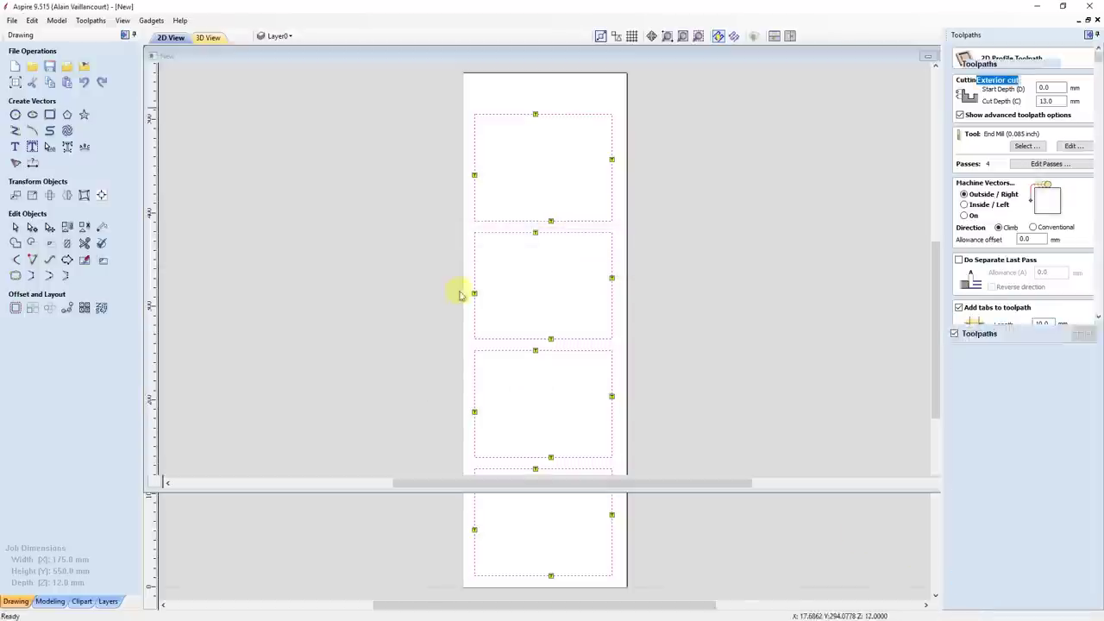
pyautogui.click(180, 39)
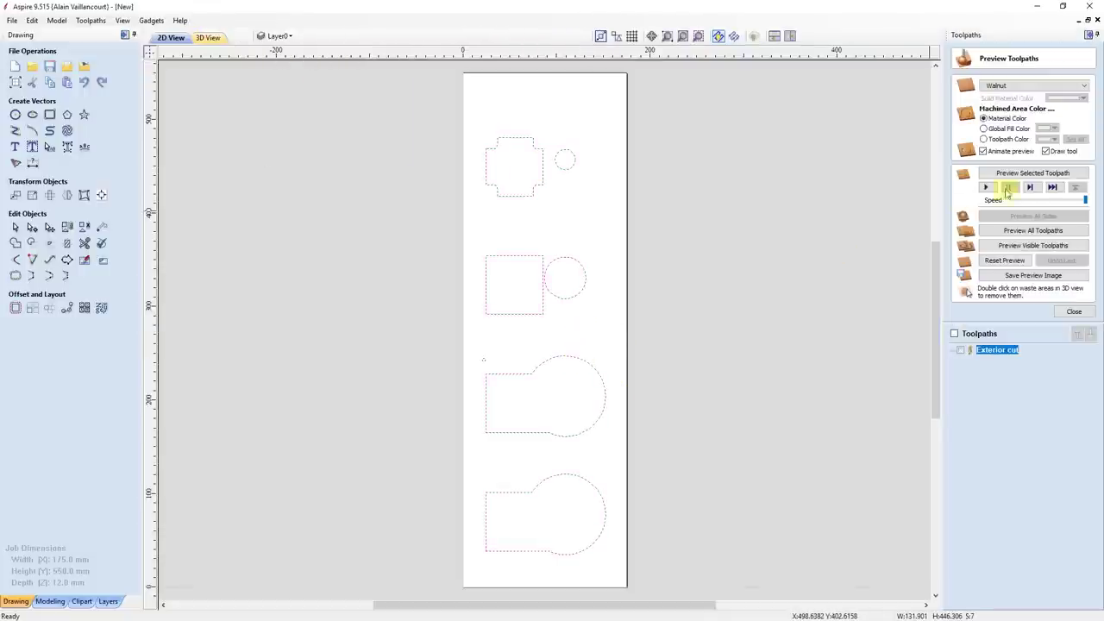
# - Create a 13 mm inside profile toolpath named 'Interior cut', accepting the cut-through warning
pyautogui.click(1074, 311)
pyautogui.click(957, 130)
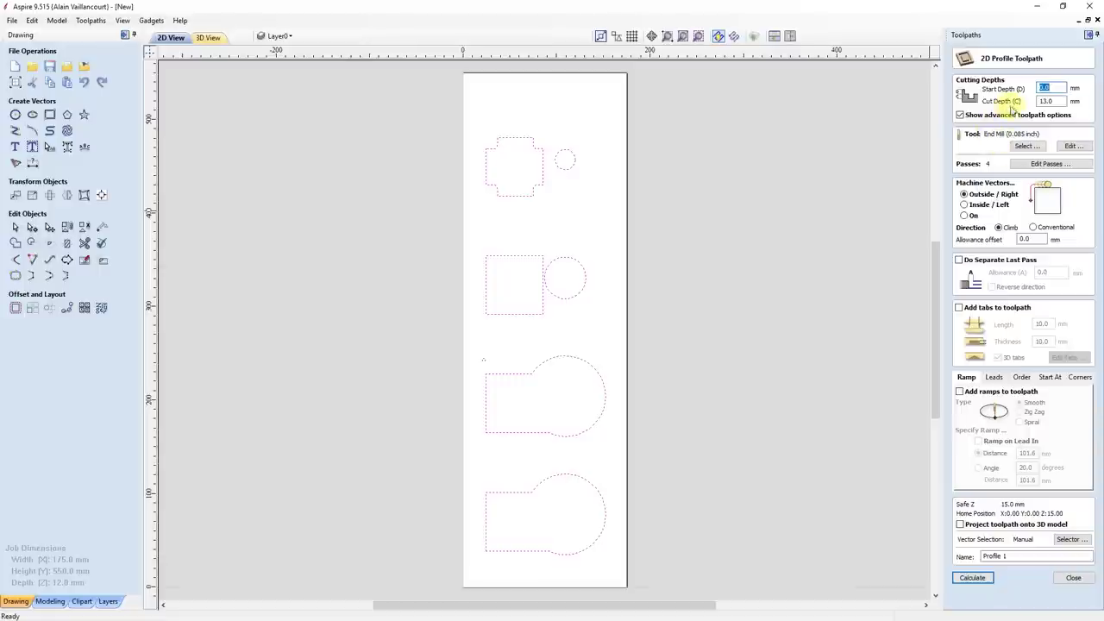
pyautogui.click(984, 207)
pyautogui.moveTo(1014, 556); pyautogui.dragTo(941, 553)
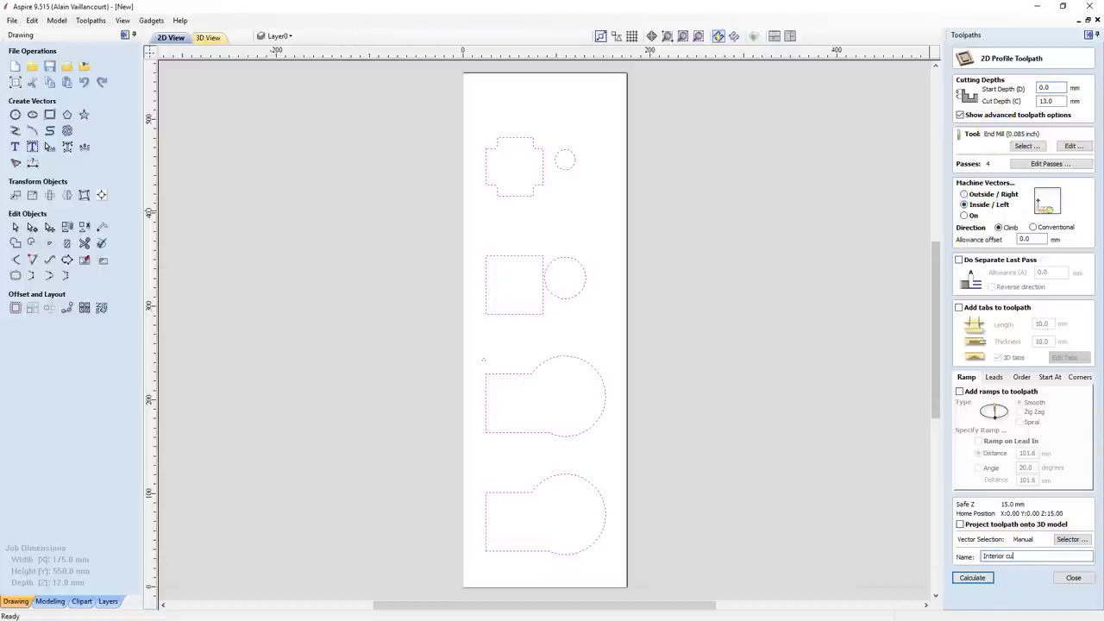
pyautogui.click(972, 578)
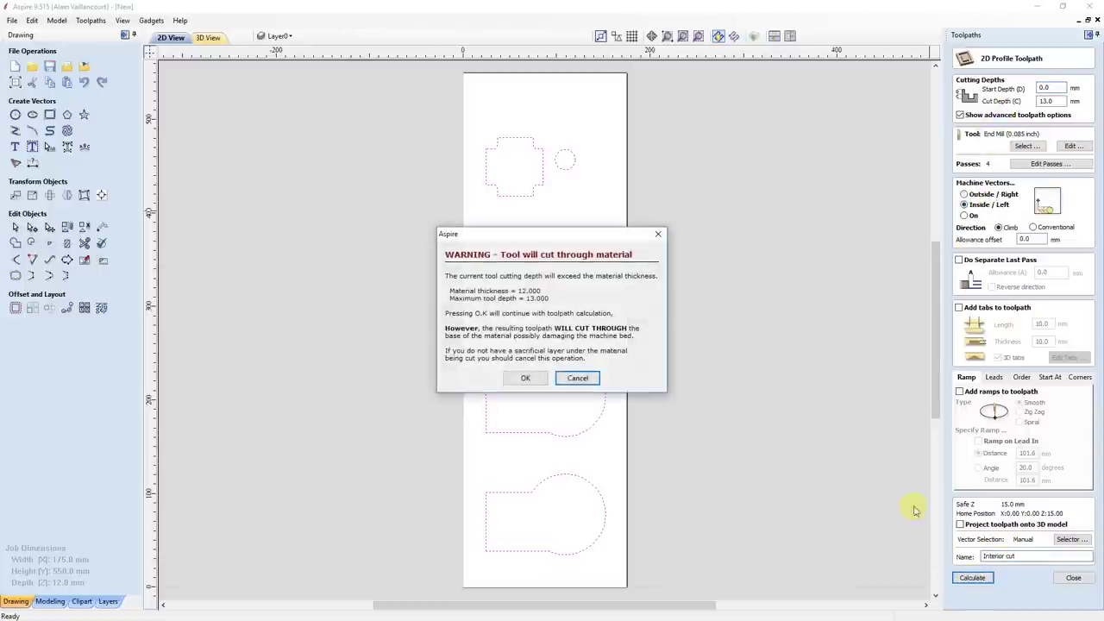
pyautogui.click(528, 378)
pyautogui.press('Escape')
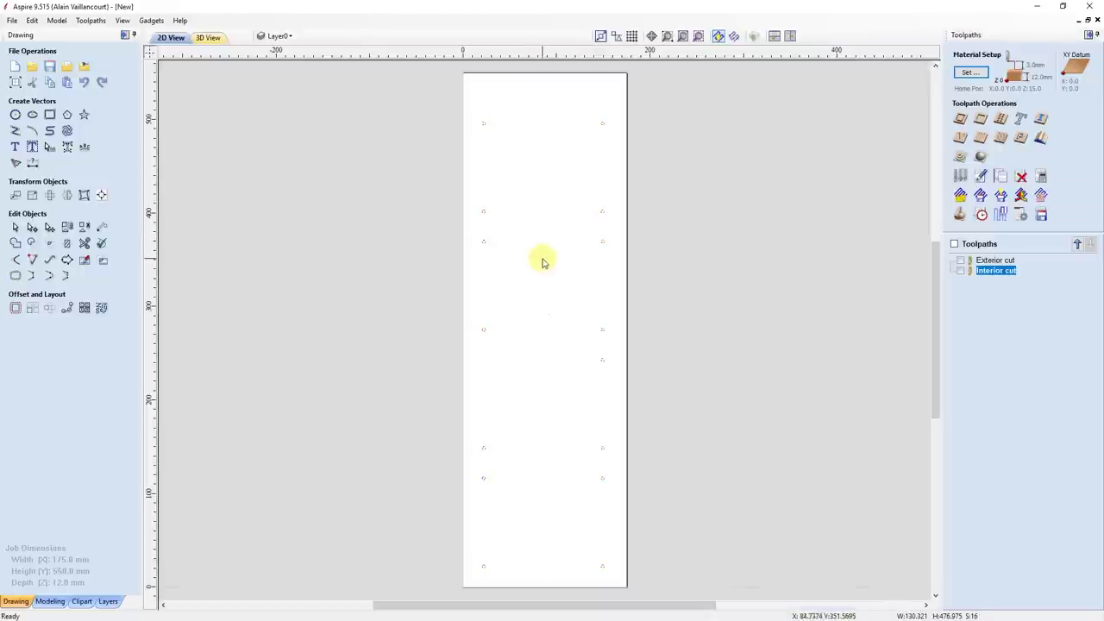
# - Calculate a 13 mm deep pocket named 'corner holes', skipping the open vector
pyautogui.click(980, 118)
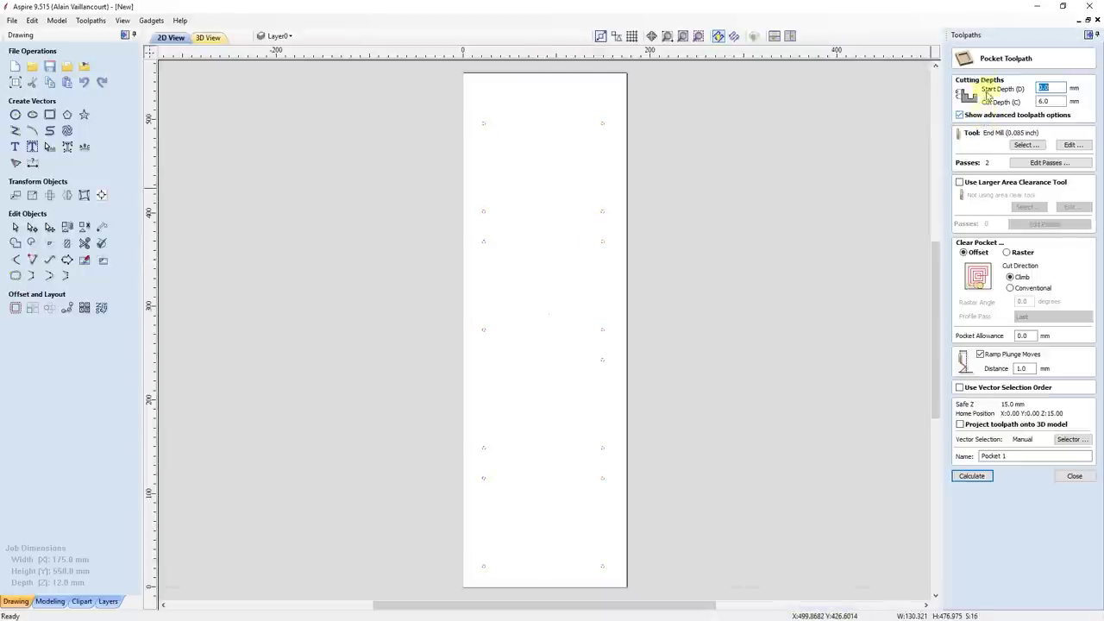
pyautogui.press('Tab')
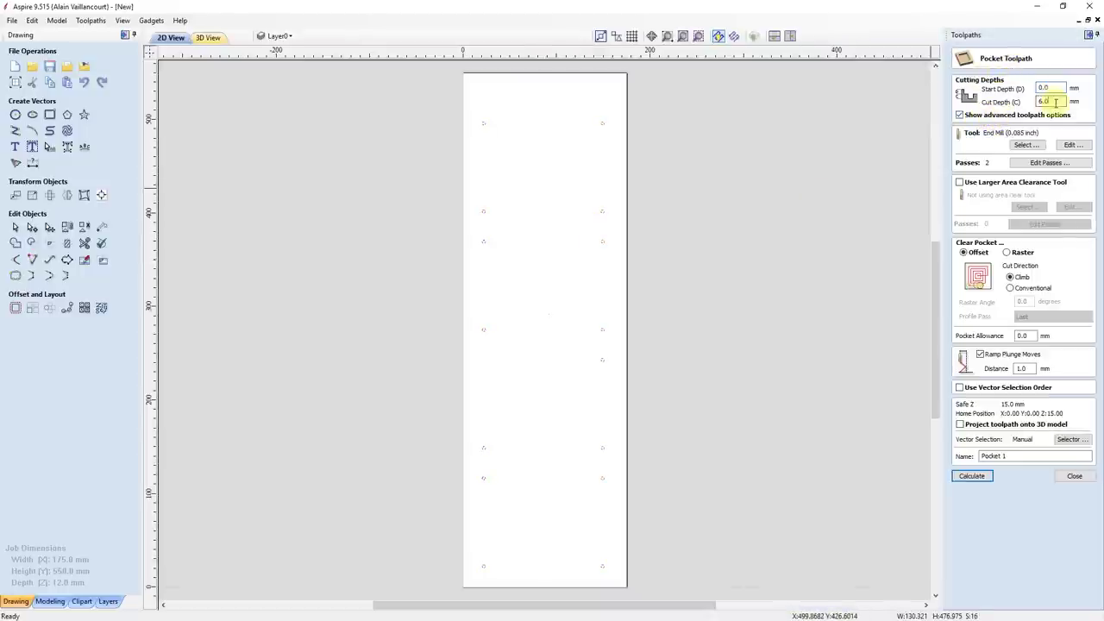
pyautogui.write('13')
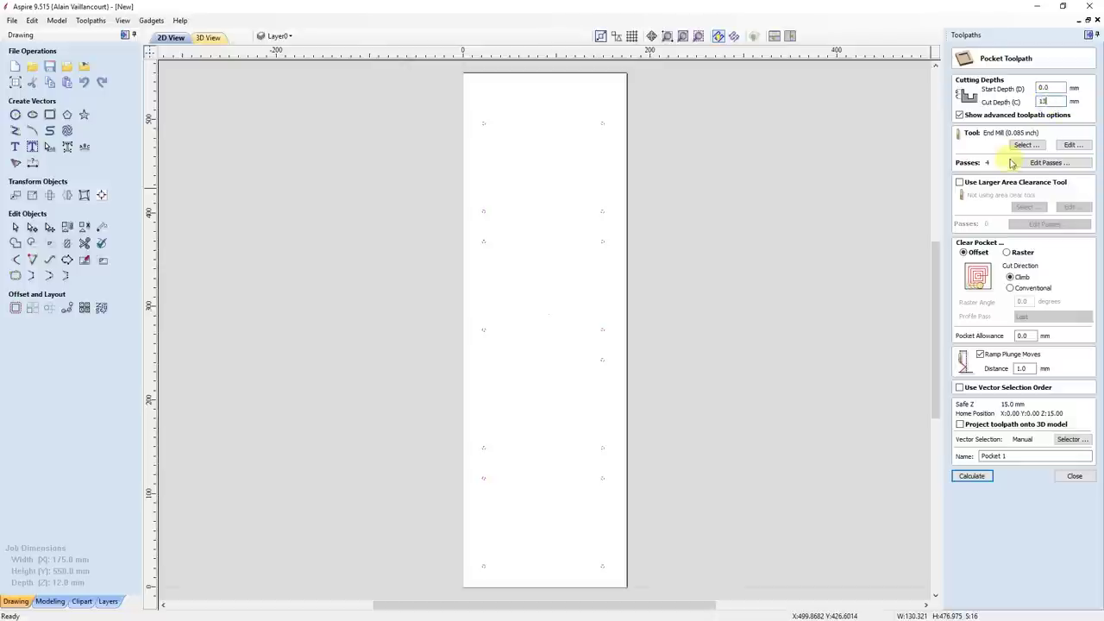
pyautogui.doubleClick(991, 459)
pyautogui.write('corner holes')
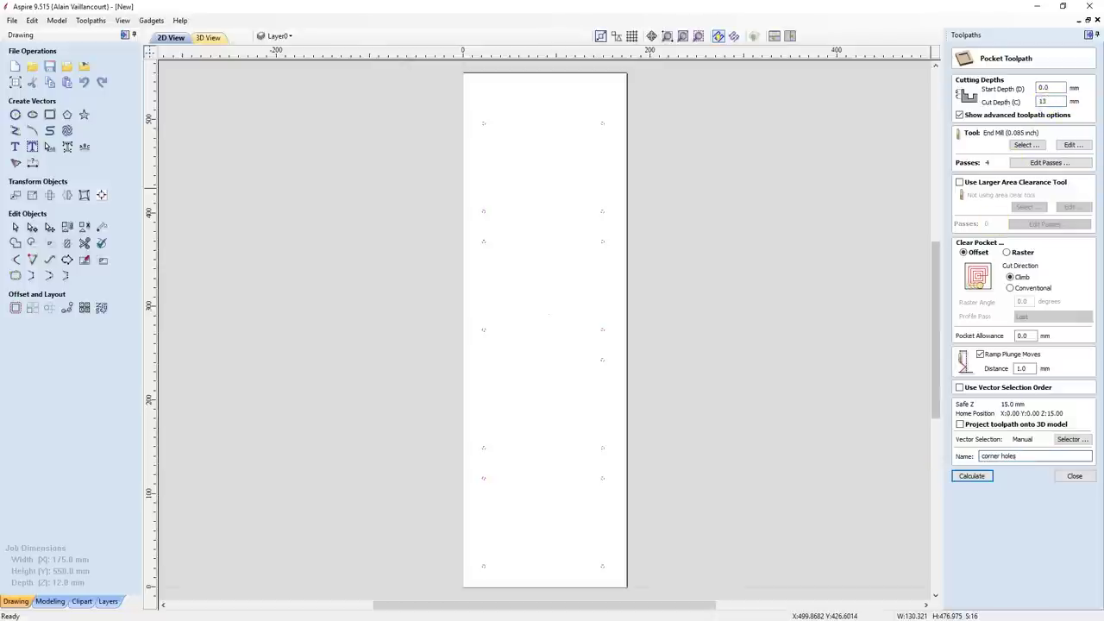
pyautogui.click(978, 481)
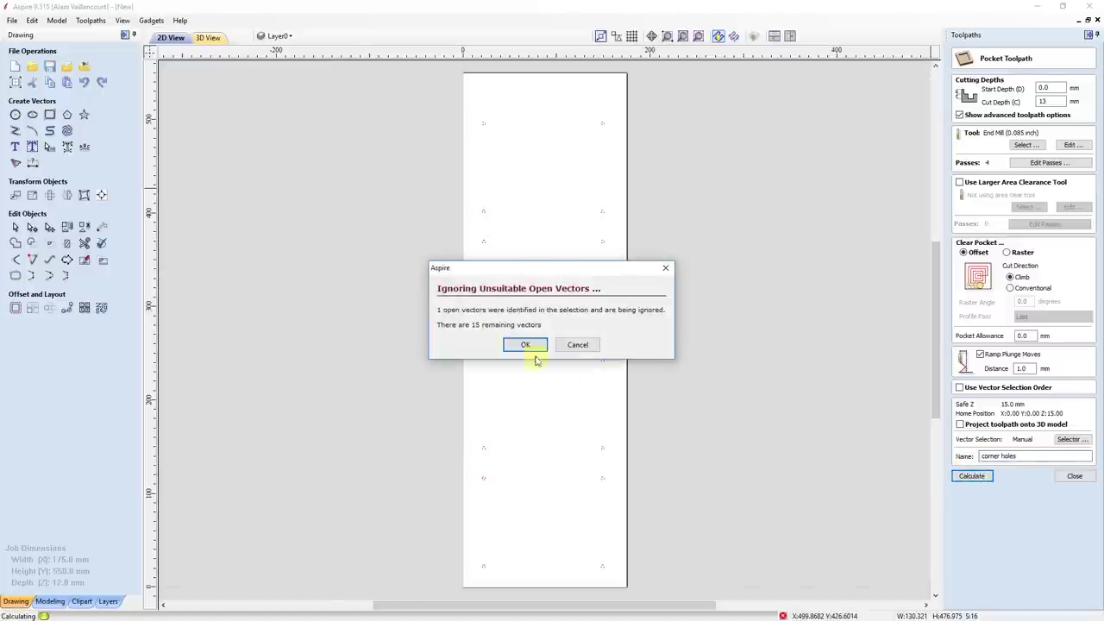
pyautogui.click(525, 344)
pyautogui.click(526, 376)
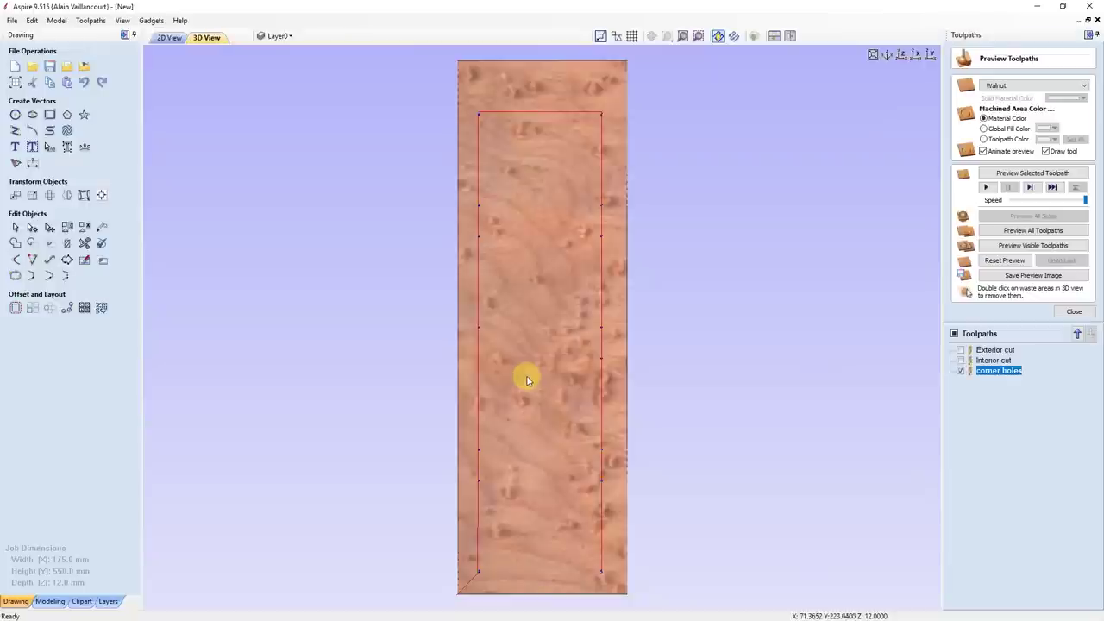
pyautogui.press('F2')
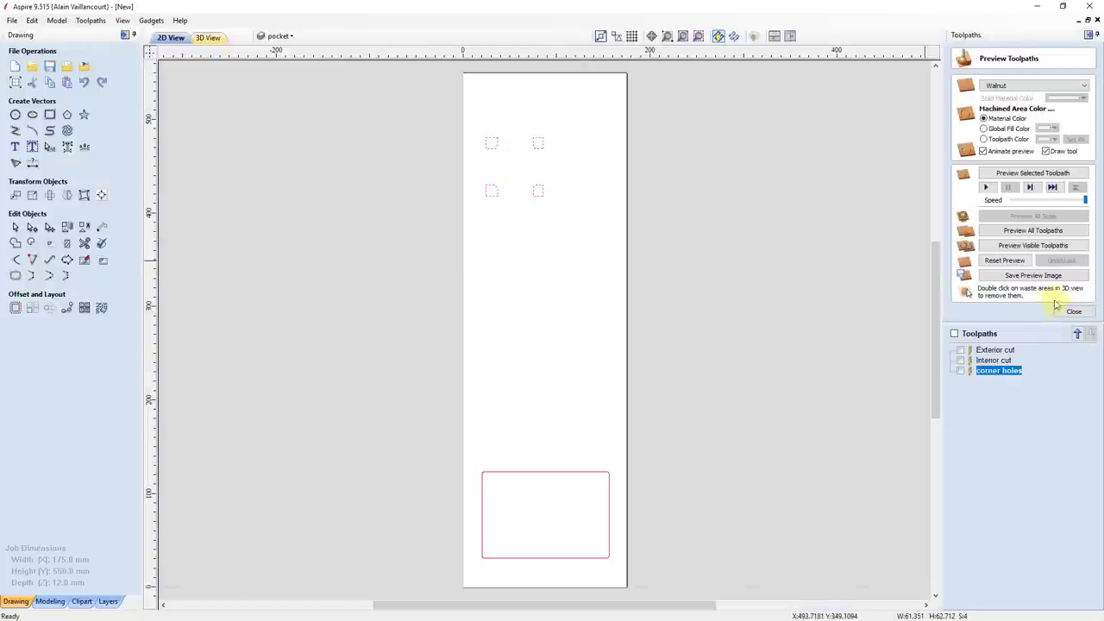
# - Create and calculate a 6 mm deep pocket toolpath named '6mm deep pocket' for the four small squares
pyautogui.click(1074, 312)
pyautogui.click(981, 120)
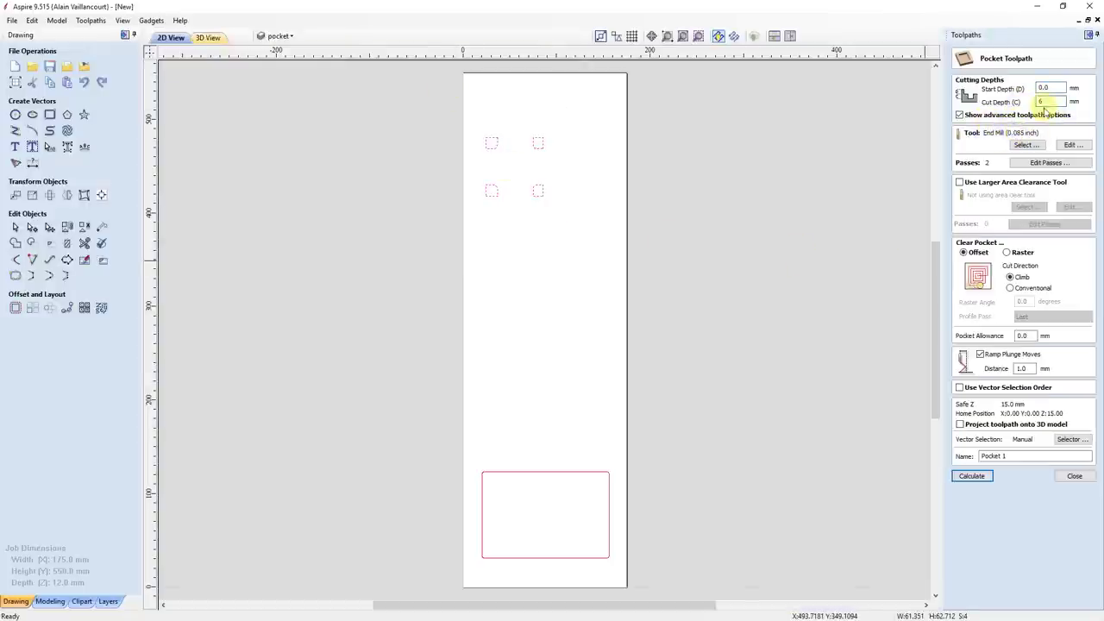
pyautogui.click(1015, 455)
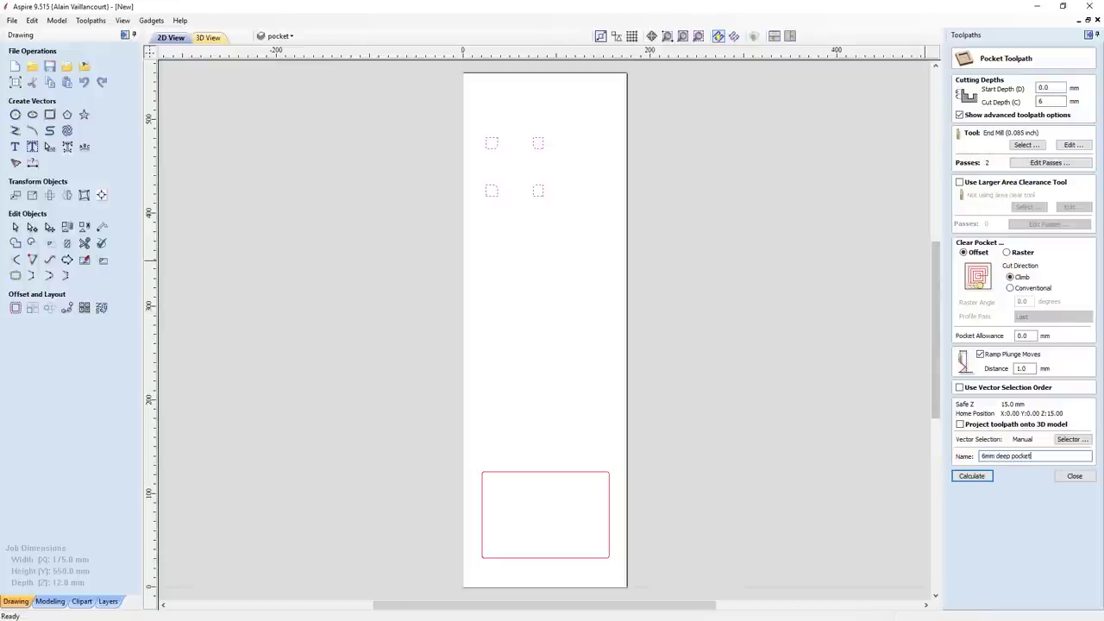
pyautogui.click(971, 475)
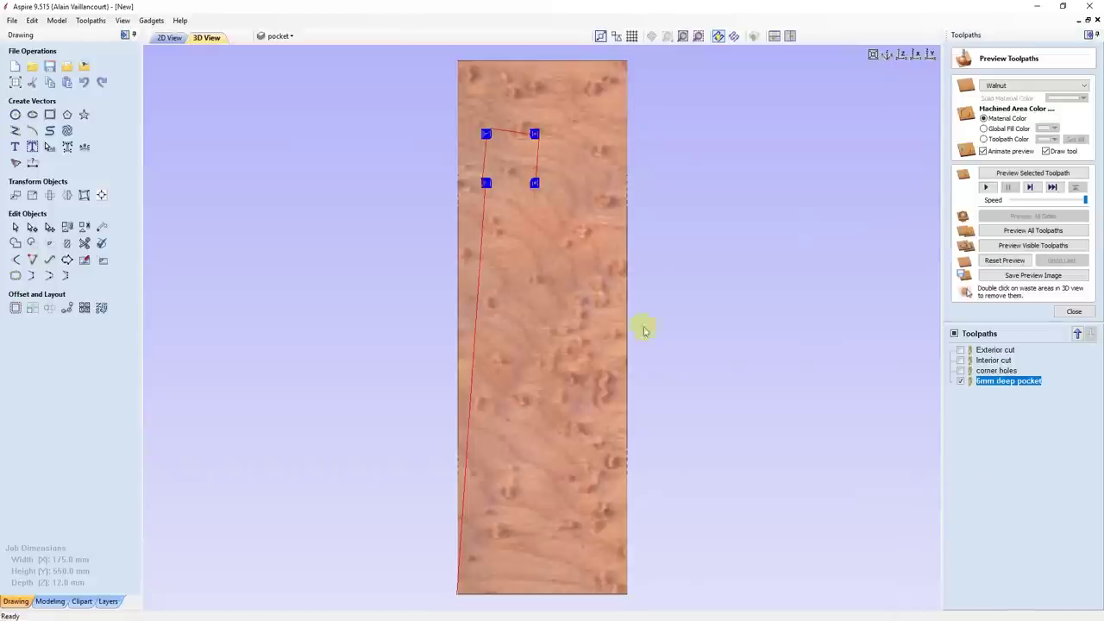
# - Select the bottom rectangle and calculate a 3 mm deep pocket toolpath named '3mm deep pocket'
pyautogui.click(173, 38)
pyautogui.click(587, 472)
pyautogui.click(1073, 311)
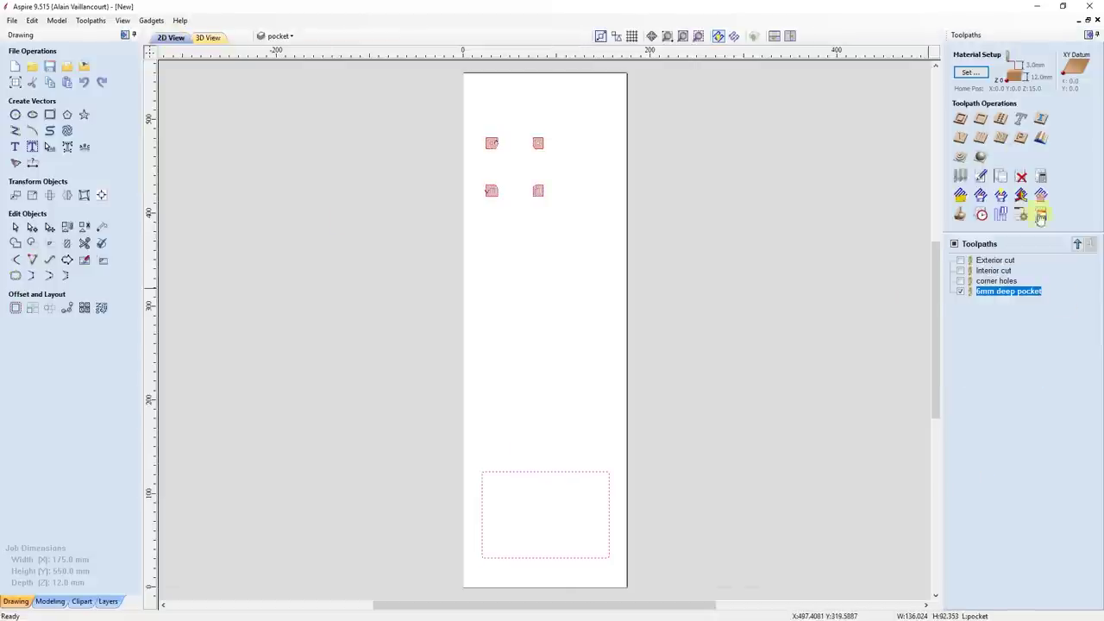
pyautogui.click(996, 161)
pyautogui.doubleClick(1052, 101)
pyautogui.write('3')
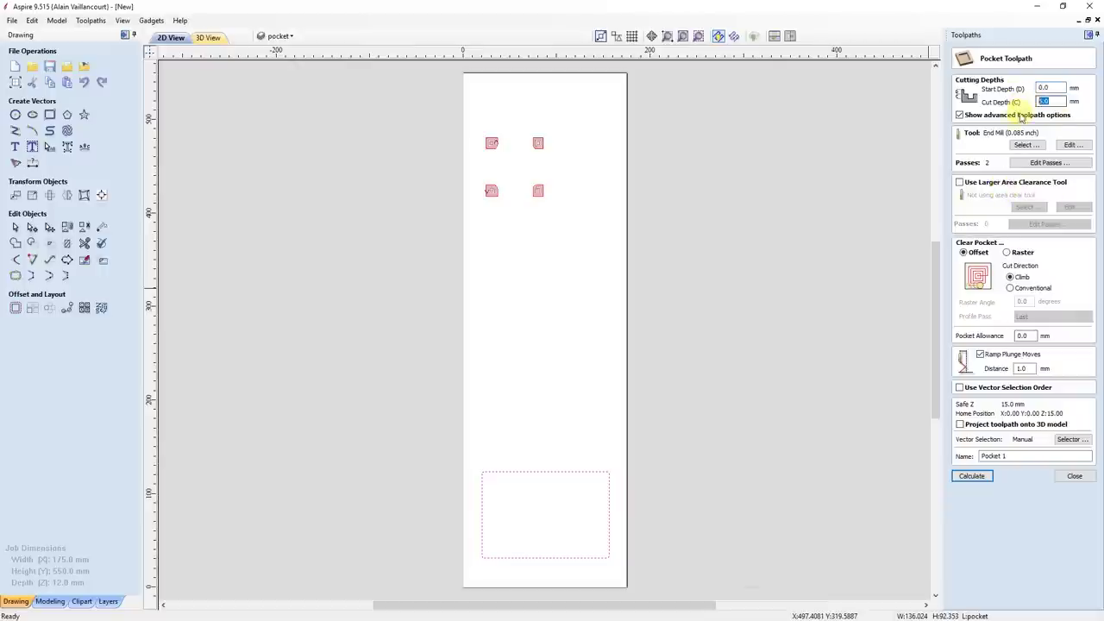
pyautogui.doubleClick(991, 456)
pyautogui.write('3mm deep p')
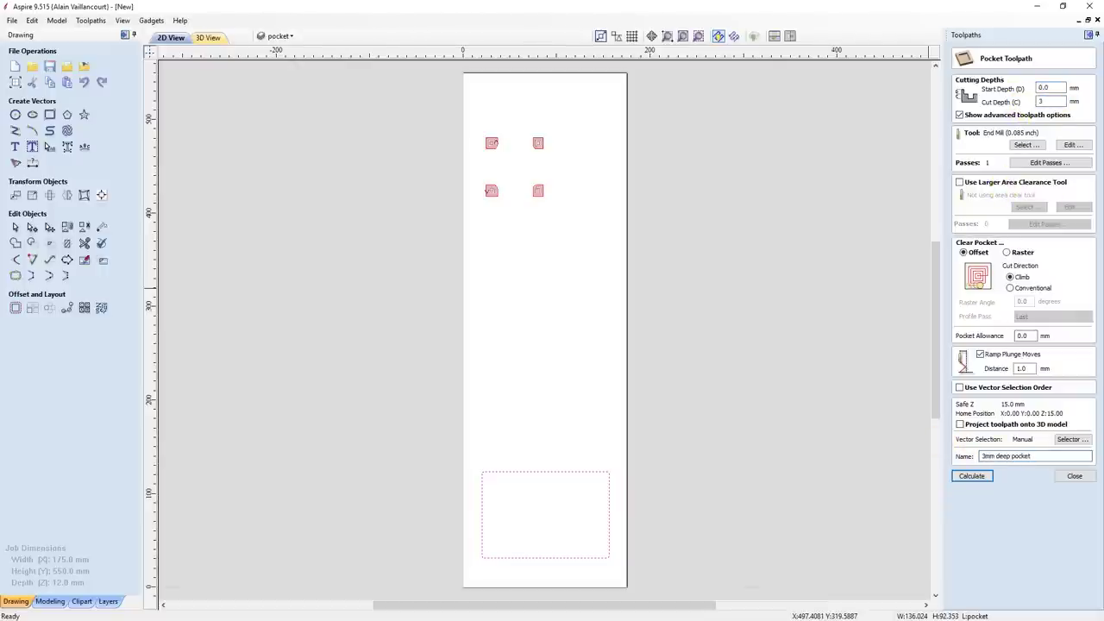
pyautogui.click(972, 476)
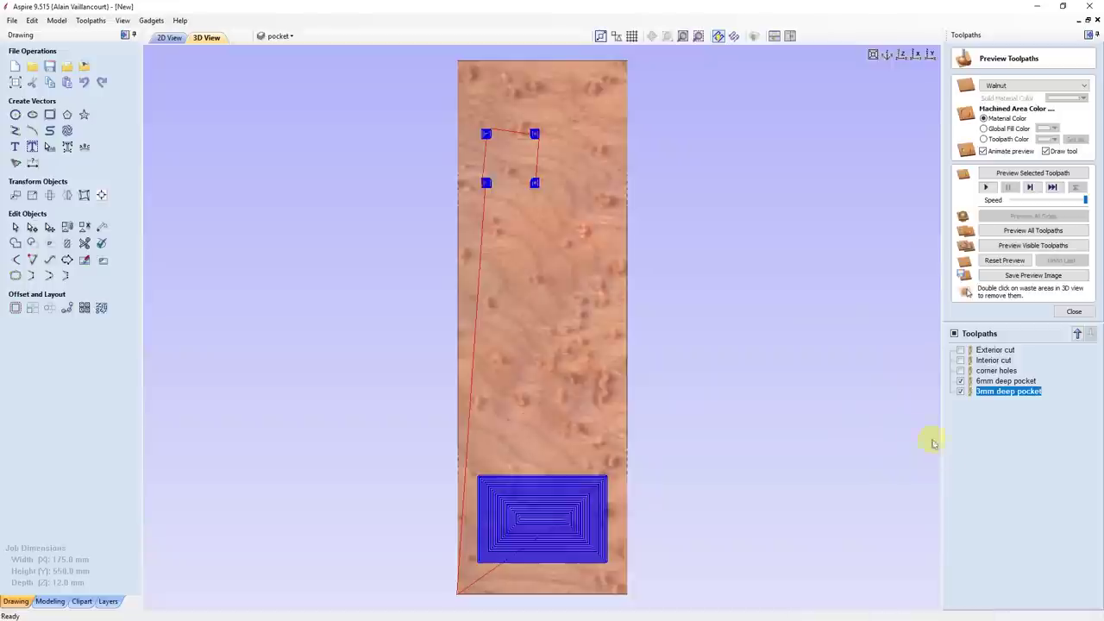
# - Make the Exterior cut, Interior cut and corner holes toolpaths visible and preview all five
pyautogui.click(960, 350)
pyautogui.click(960, 361)
pyautogui.click(960, 370)
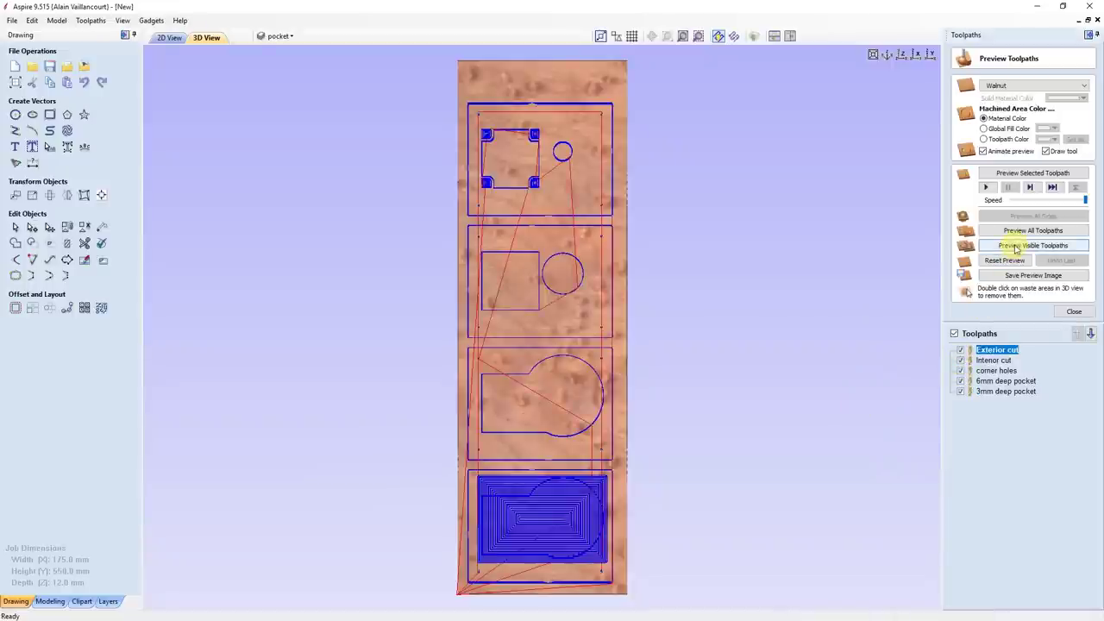
pyautogui.click(1008, 244)
# - Remove the cut-out waste from all four panels, tilt the view to inspect, then return to 2D
pyautogui.doubleClick(561, 505)
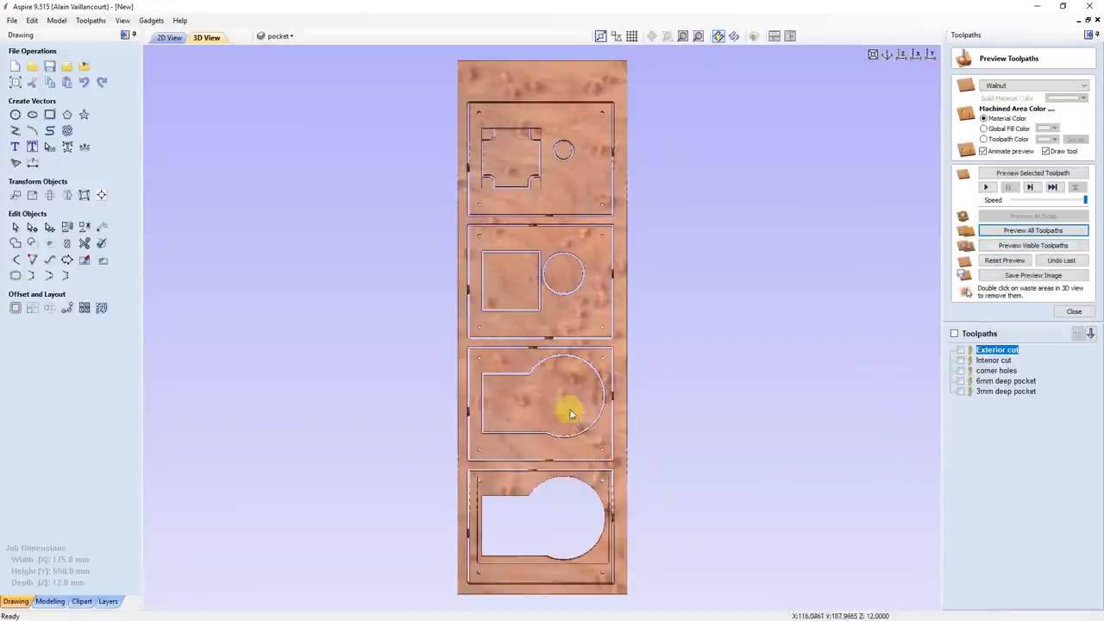
pyautogui.doubleClick(567, 406)
pyautogui.doubleClick(563, 274)
pyautogui.doubleClick(510, 281)
pyautogui.doubleClick(518, 153)
pyautogui.doubleClick(561, 151)
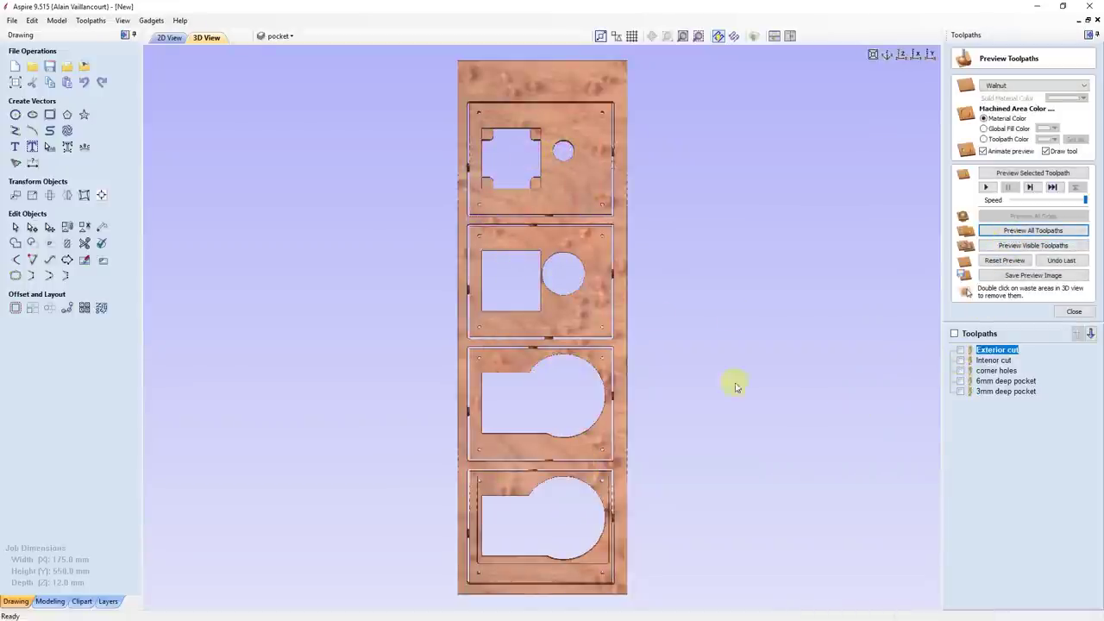
pyautogui.moveTo(565, 481); pyautogui.dragTo(724, 319)
pyautogui.click(169, 37)
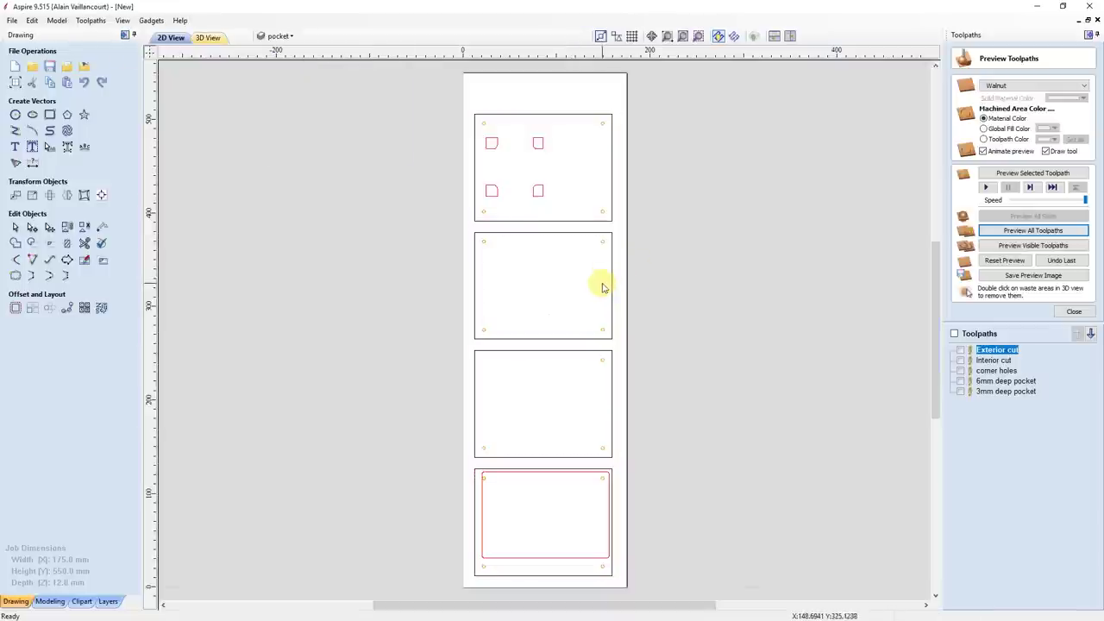
# - Delete the current layer vectors, paste the next four casing layers, and centre them on the material
pyautogui.press('Delete')
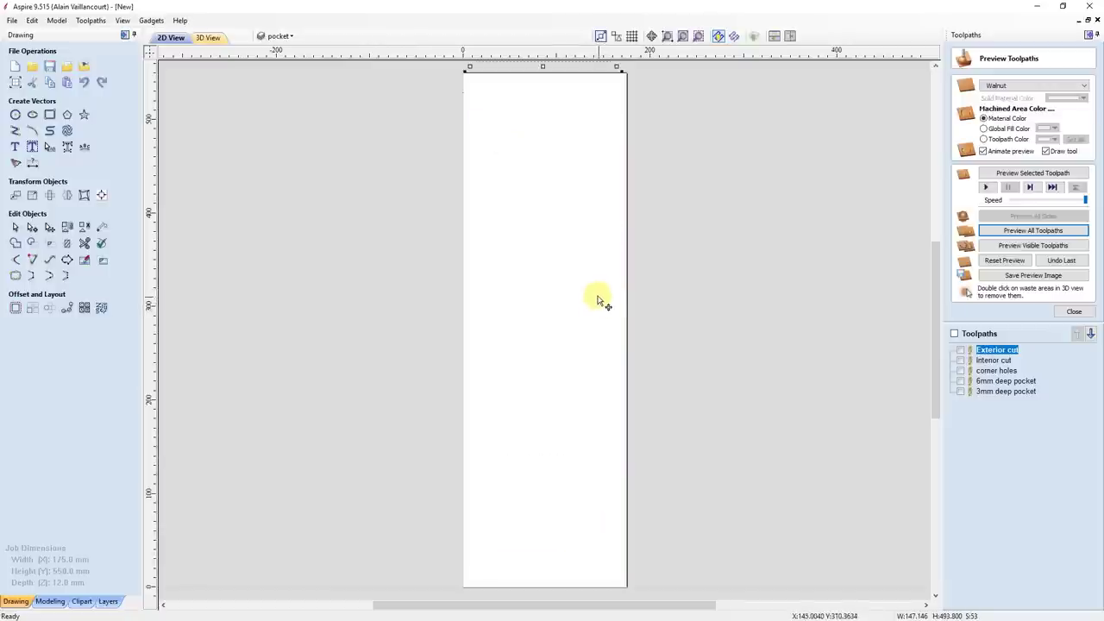
pyautogui.scroll(-3, 595, 303)
pyautogui.hotkey('ctrl', 'v')
pyautogui.click(101, 195)
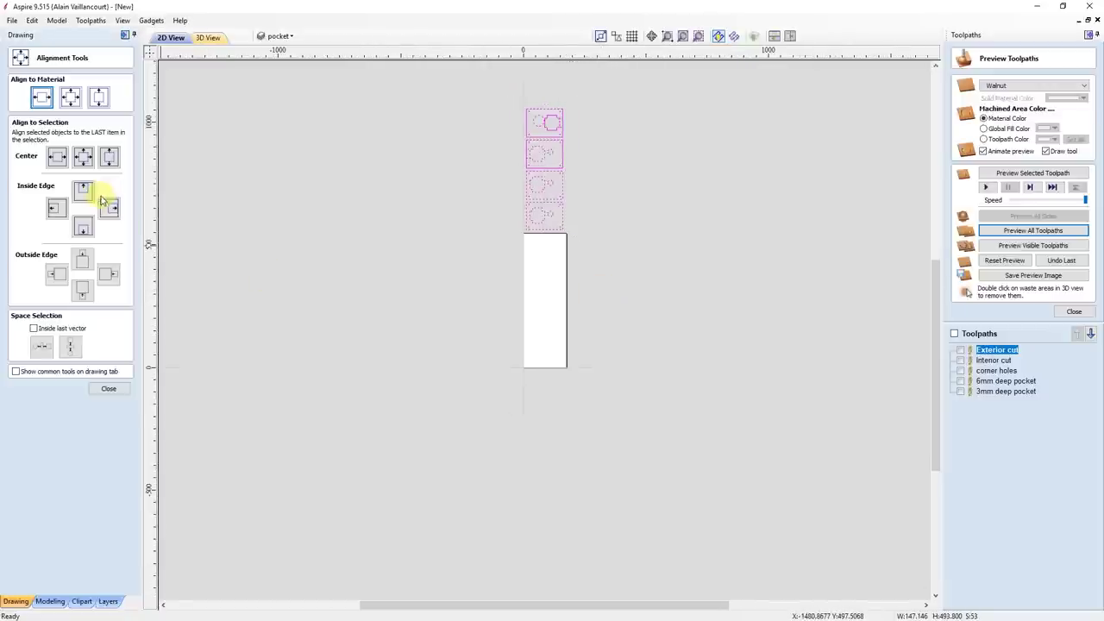
pyautogui.click(70, 97)
pyautogui.scroll(3, 564, 346)
pyautogui.click(661, 308)
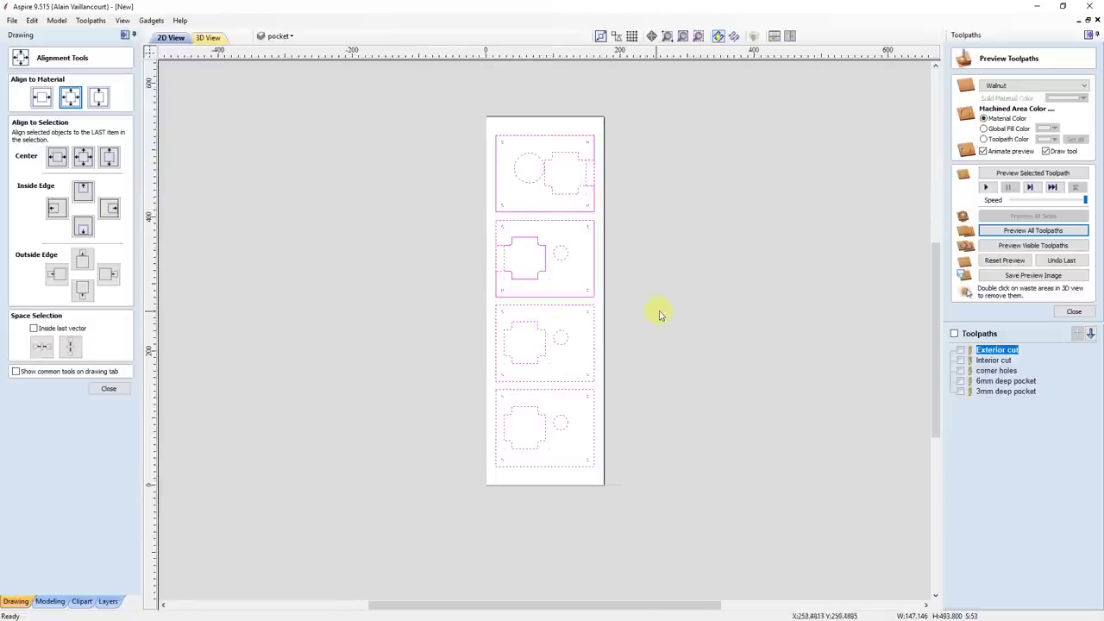